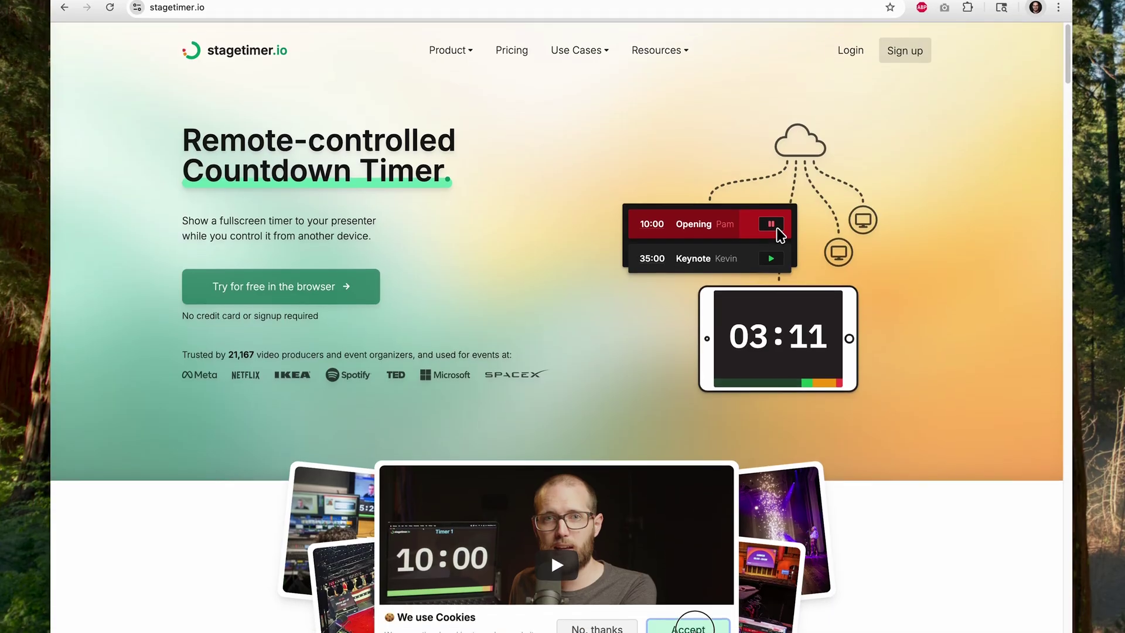
# - Accept the cookie notice, switch to the empty rooms dashboard, and check the Starter plan limits
pyautogui.click(684, 623)
pyautogui.scroll(-3, 645, 575)
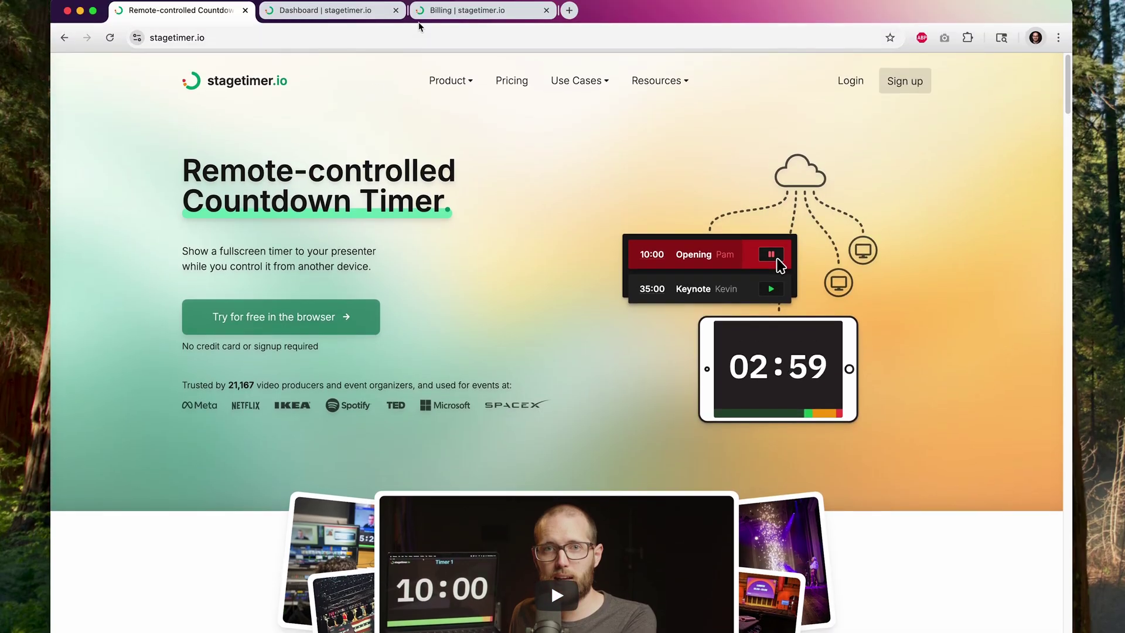
pyautogui.click(386, 16)
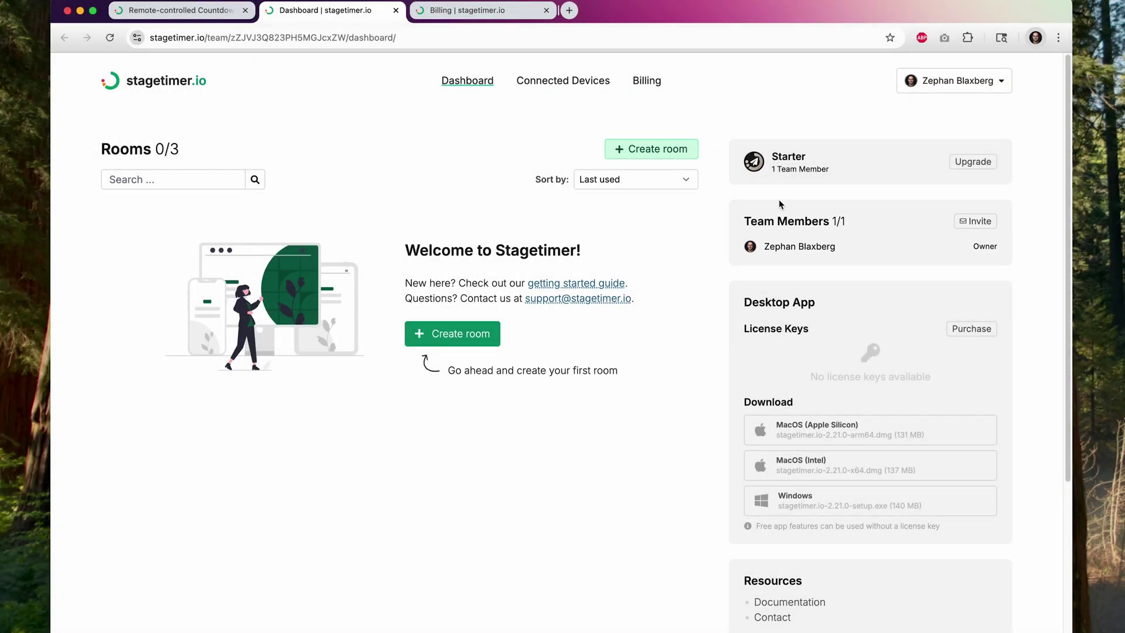
pyautogui.click(494, 15)
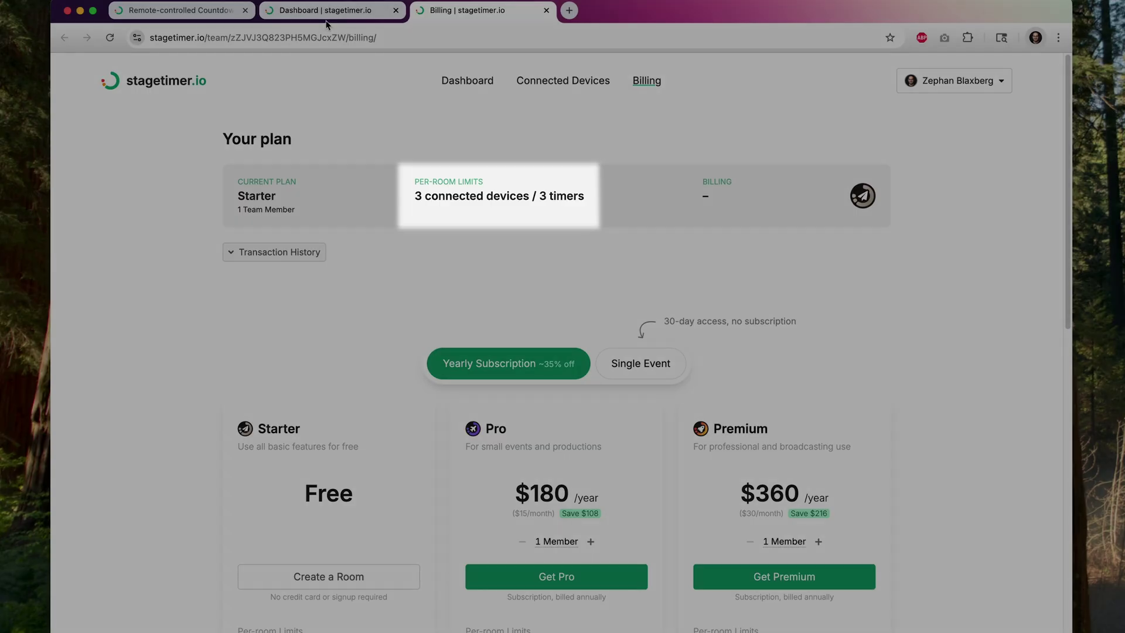
pyautogui.click(329, 22)
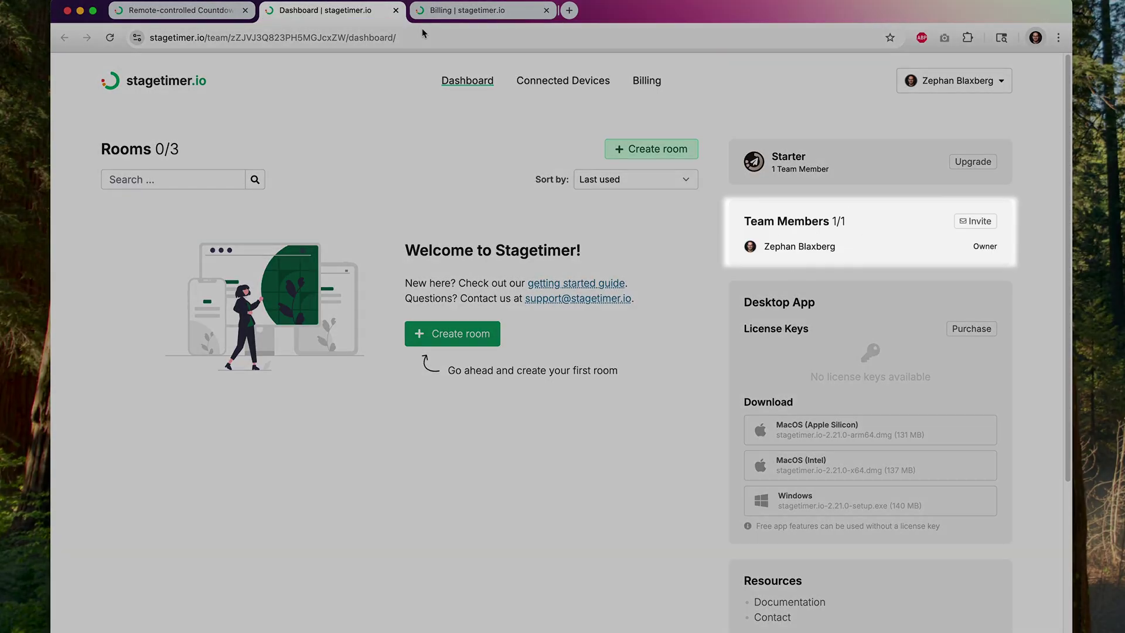
pyautogui.click(462, 11)
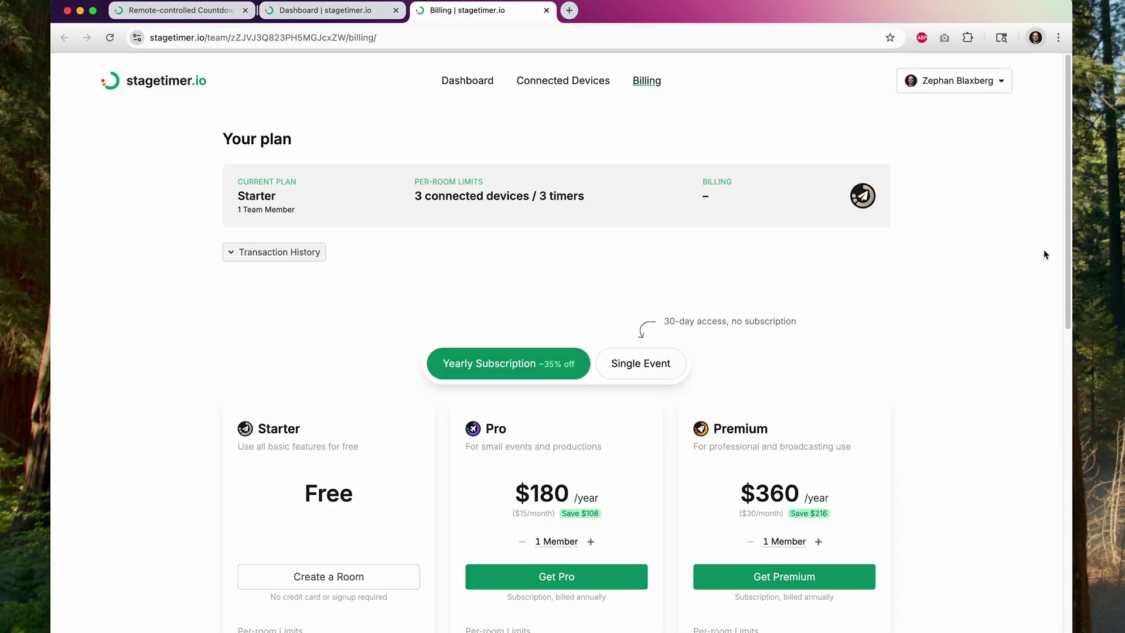
pyautogui.moveTo(1064, 237); pyautogui.dragTo(1062, 370)
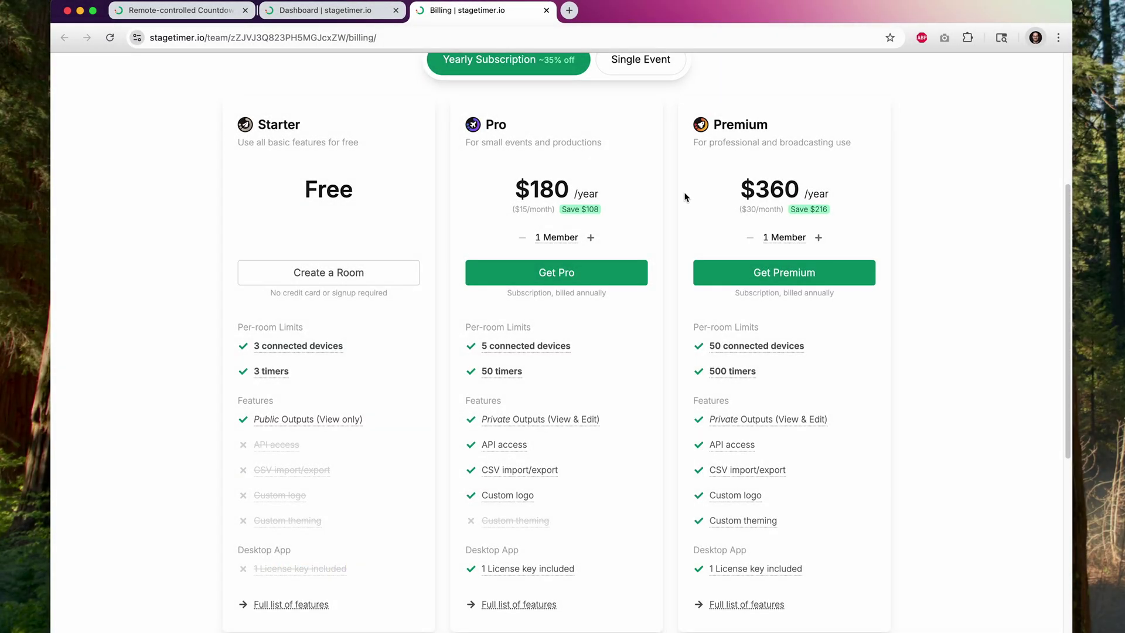
pyautogui.click(579, 275)
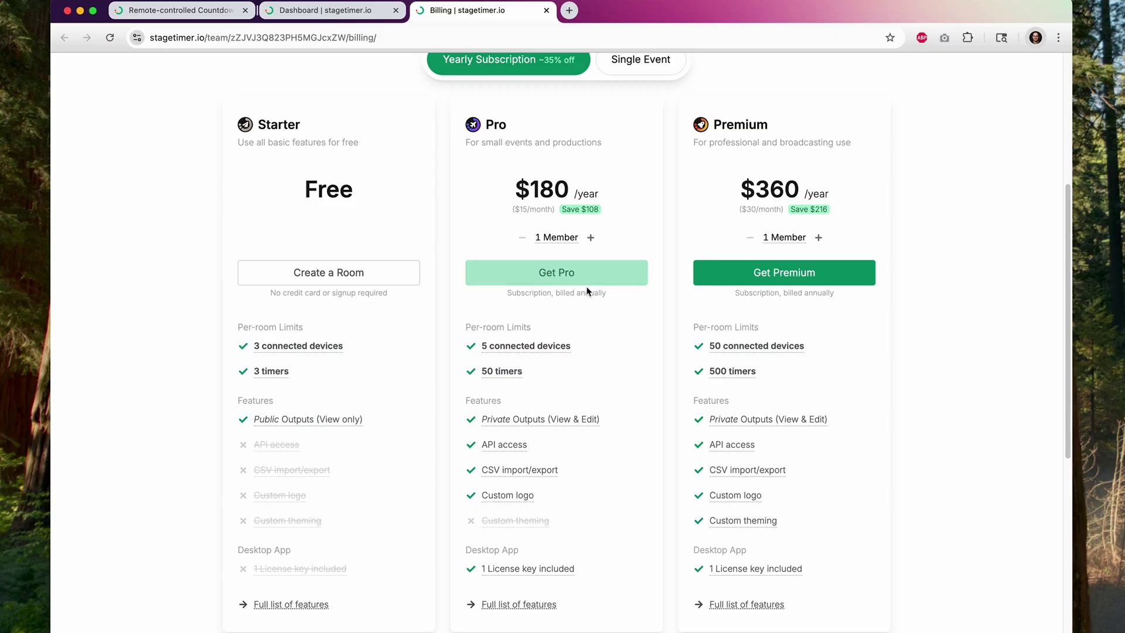
pyautogui.click(321, 16)
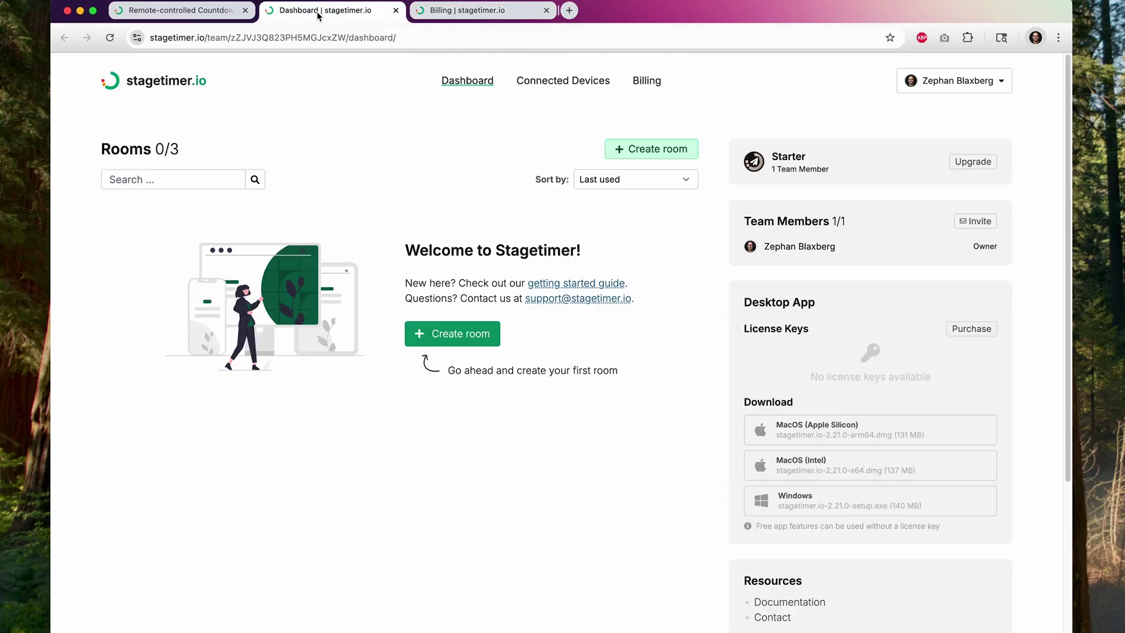
# - Create a new room and title it 'Live Event - June 27'
pyautogui.click(469, 339)
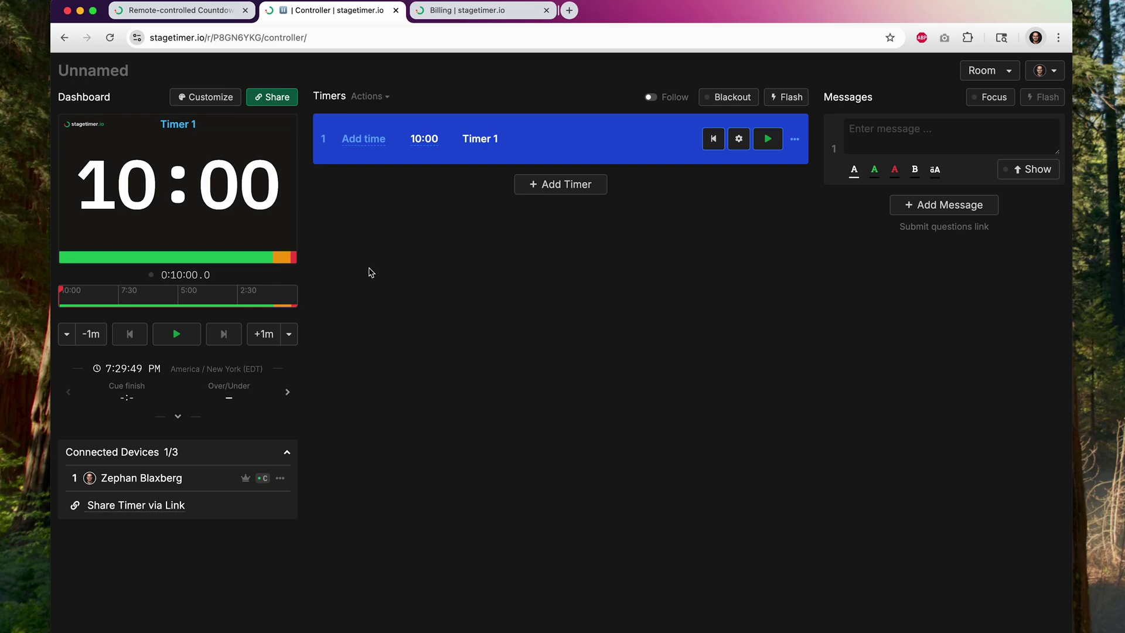
pyautogui.click(96, 71)
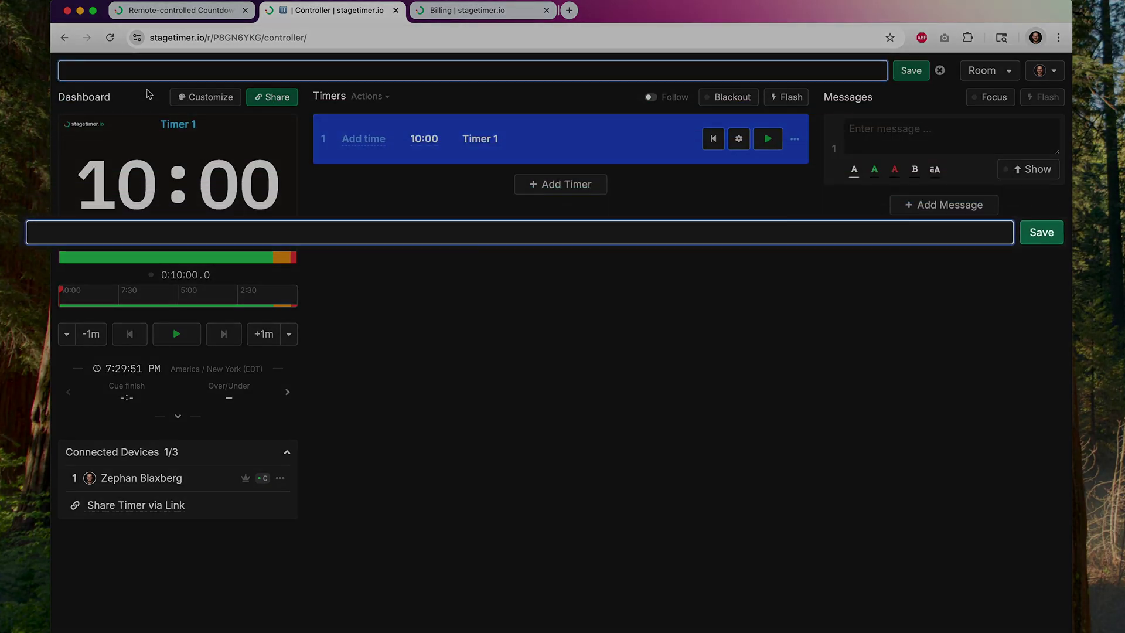
pyautogui.write('Live EEve')
pyautogui.press('BackSpace')
pyautogui.press('BackSpace')
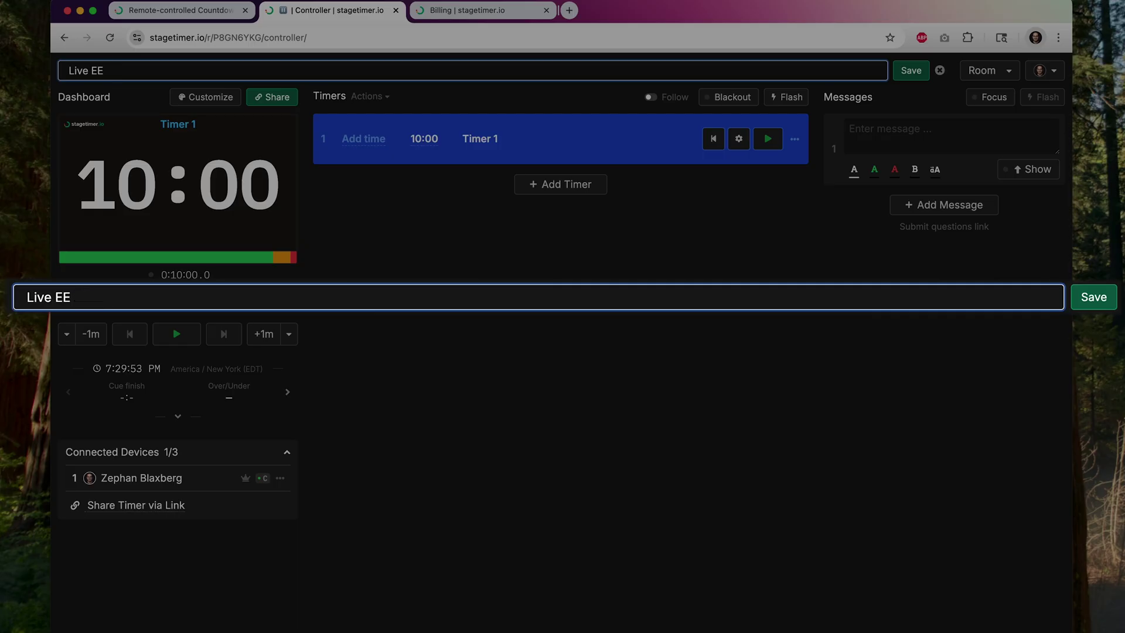
pyautogui.press('BackSpace')
pyautogui.write('vent - June ')
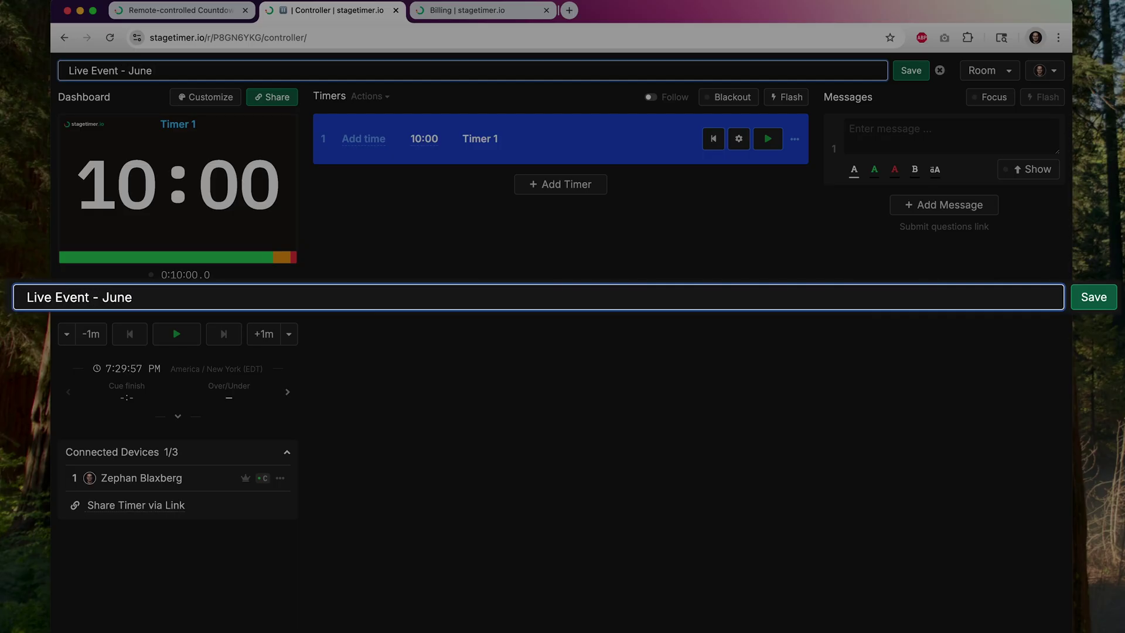
pyautogui.write('27')
pyautogui.press('Return')
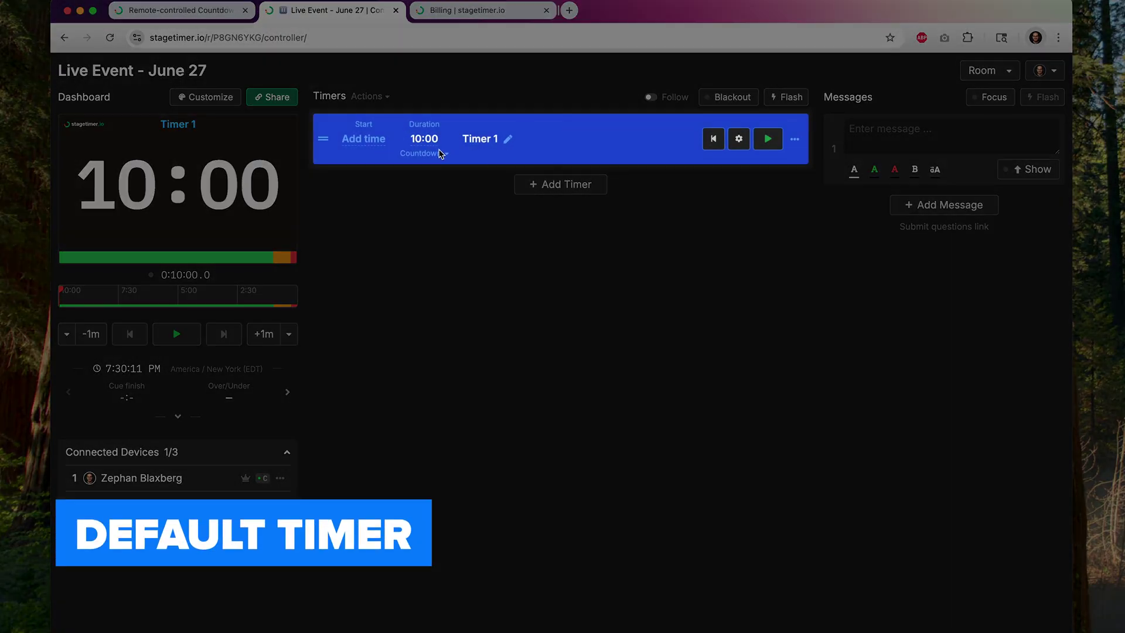
# - Give Timer 1 a manual 9:00 AM start time so its cue ends at 9:10 AM
pyautogui.click(364, 140)
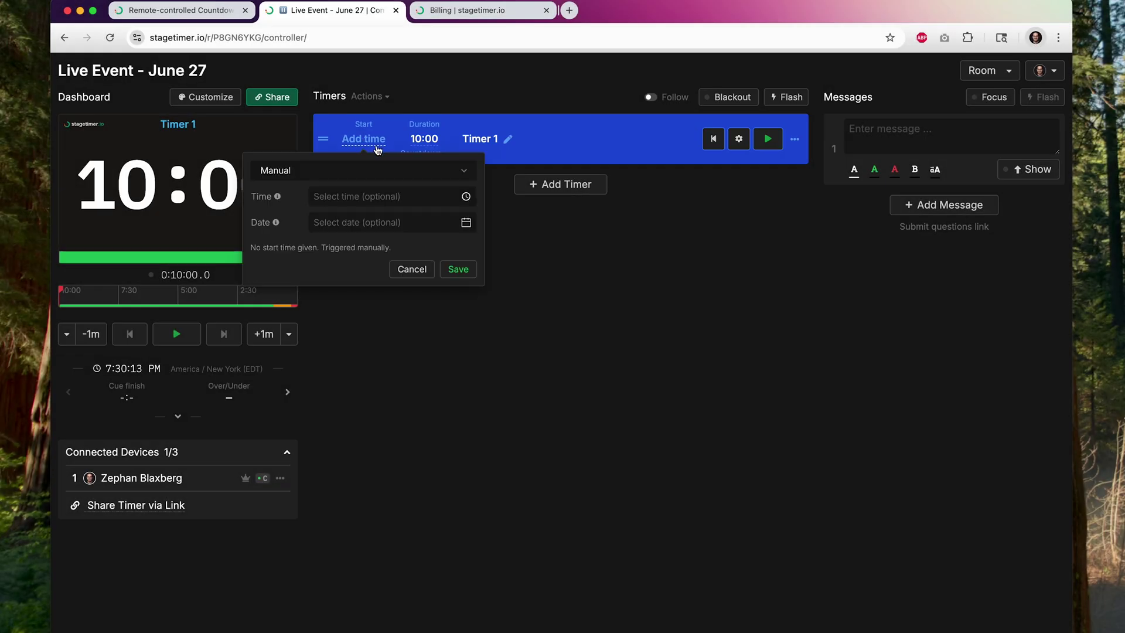
pyautogui.click(381, 200)
pyautogui.click(327, 258)
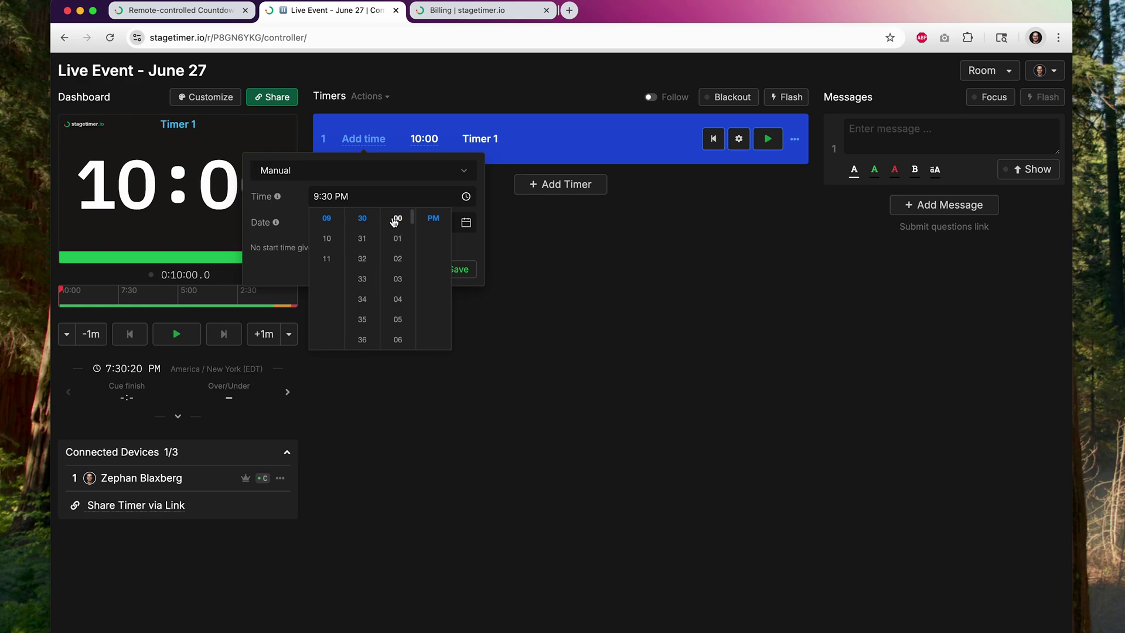
pyautogui.moveTo(377, 288); pyautogui.dragTo(375, 220)
pyautogui.click(369, 218)
pyautogui.click(351, 196)
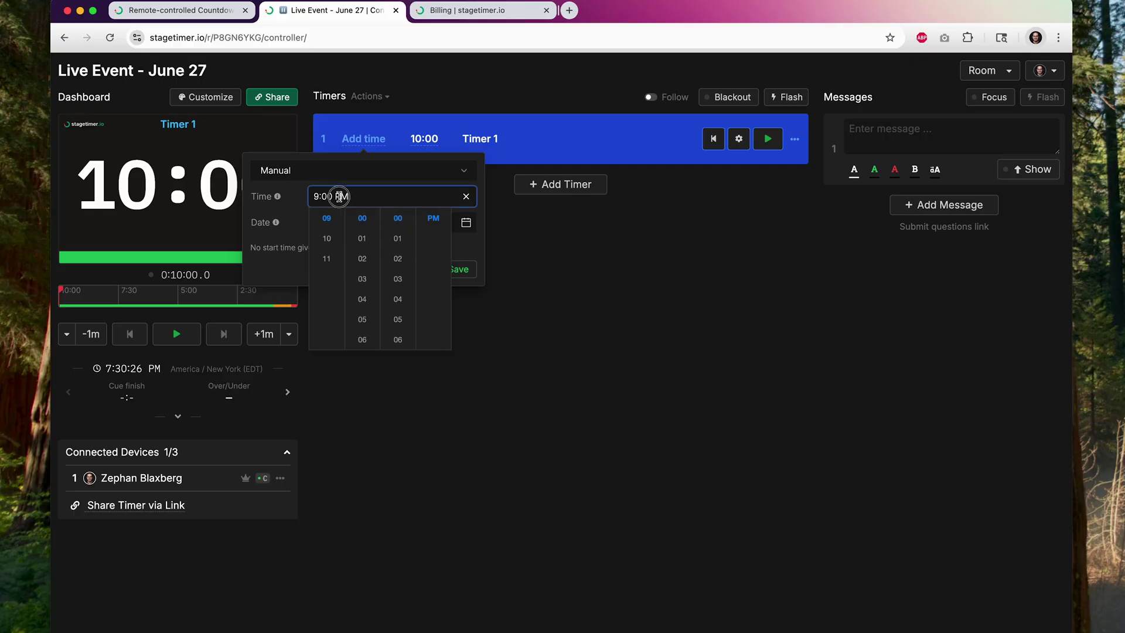
pyautogui.press('BackSpace')
pyautogui.press('BackSpace')
pyautogui.write('AM')
pyautogui.click(350, 183)
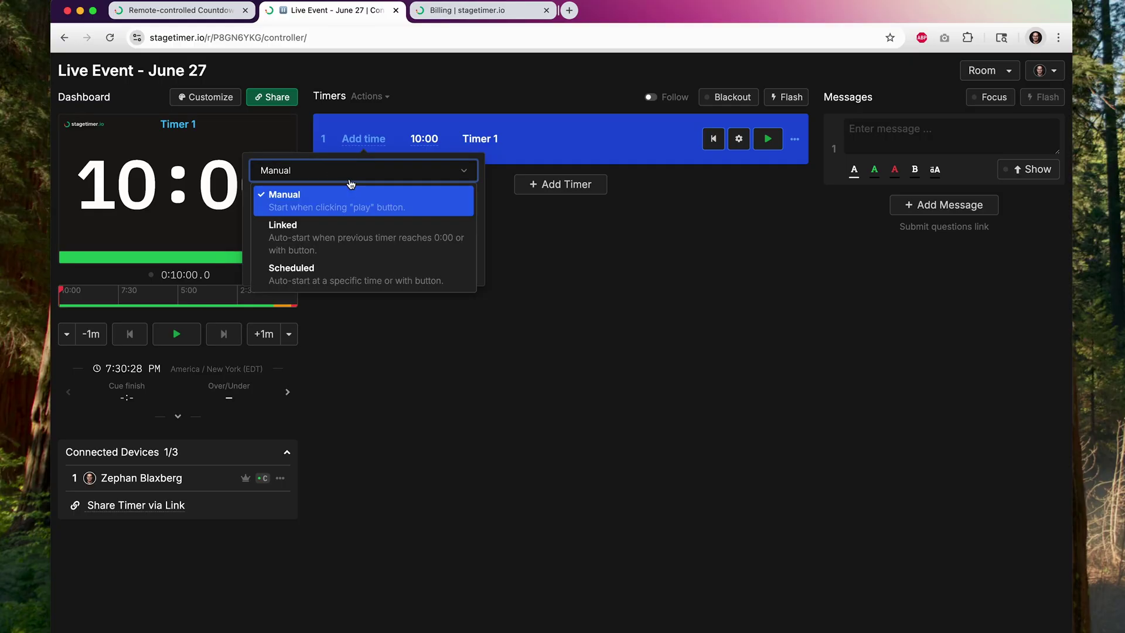
pyautogui.click(392, 174)
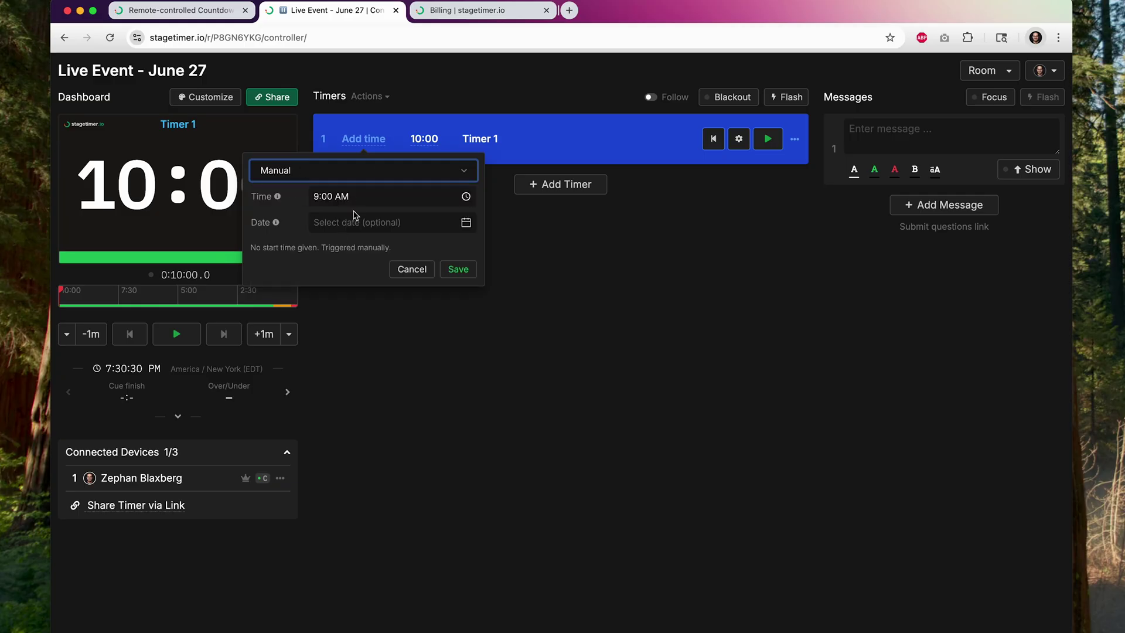
pyautogui.click(459, 269)
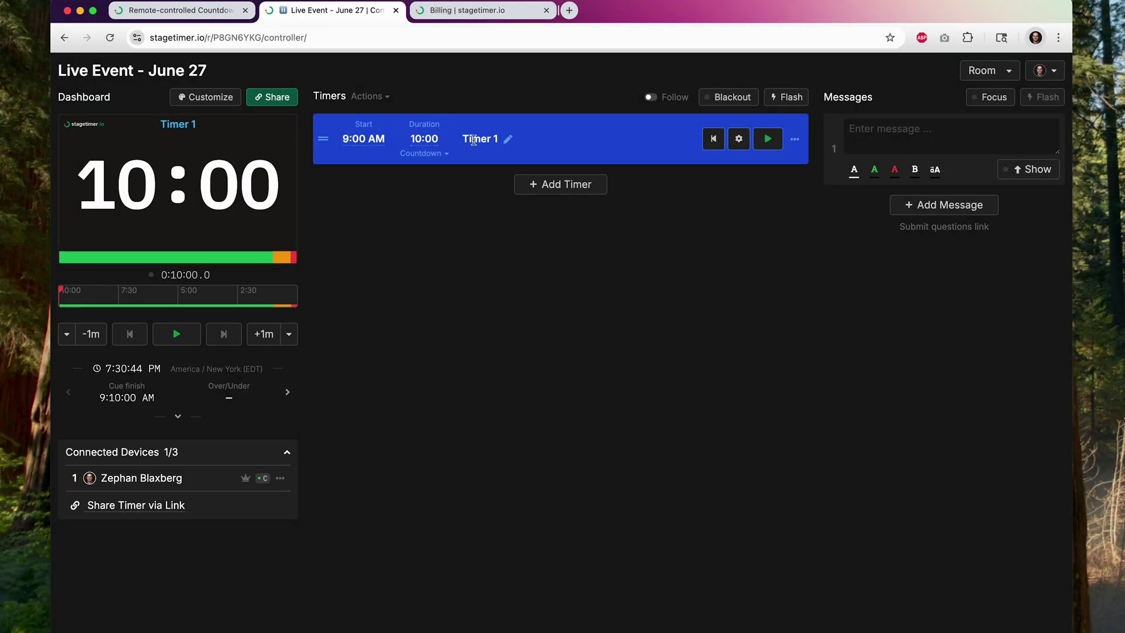
# - Retitle Timer 1 'Welcome' and enter the speaker's name, leaving it without a label
pyautogui.click(502, 143)
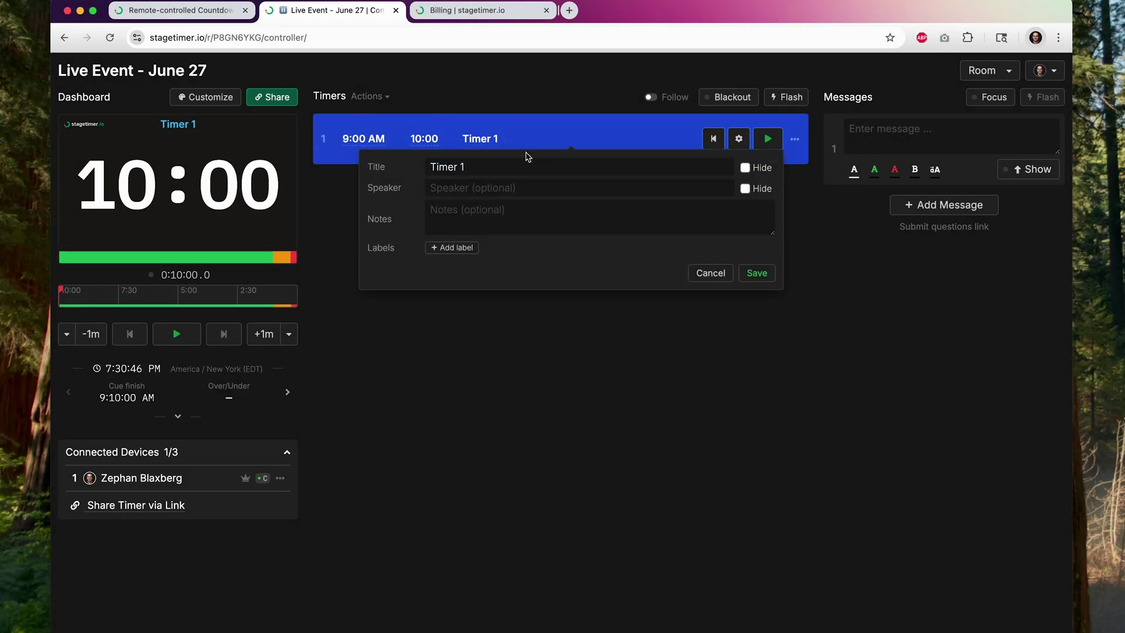
pyautogui.tripleClick(525, 163)
pyautogui.write('Welcome')
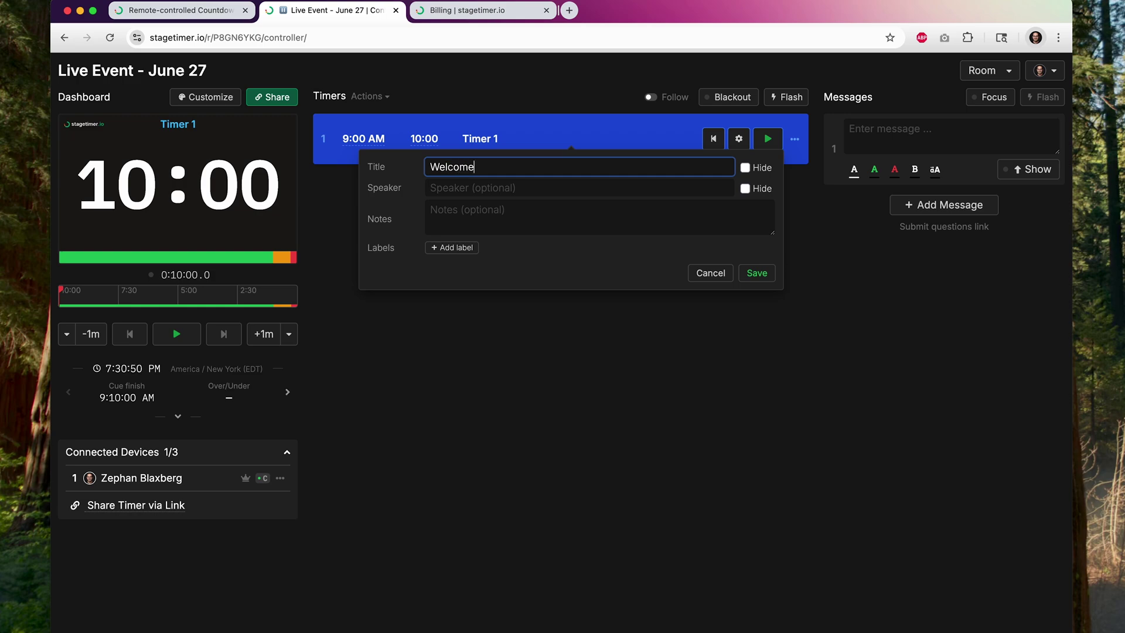
pyautogui.click(508, 191)
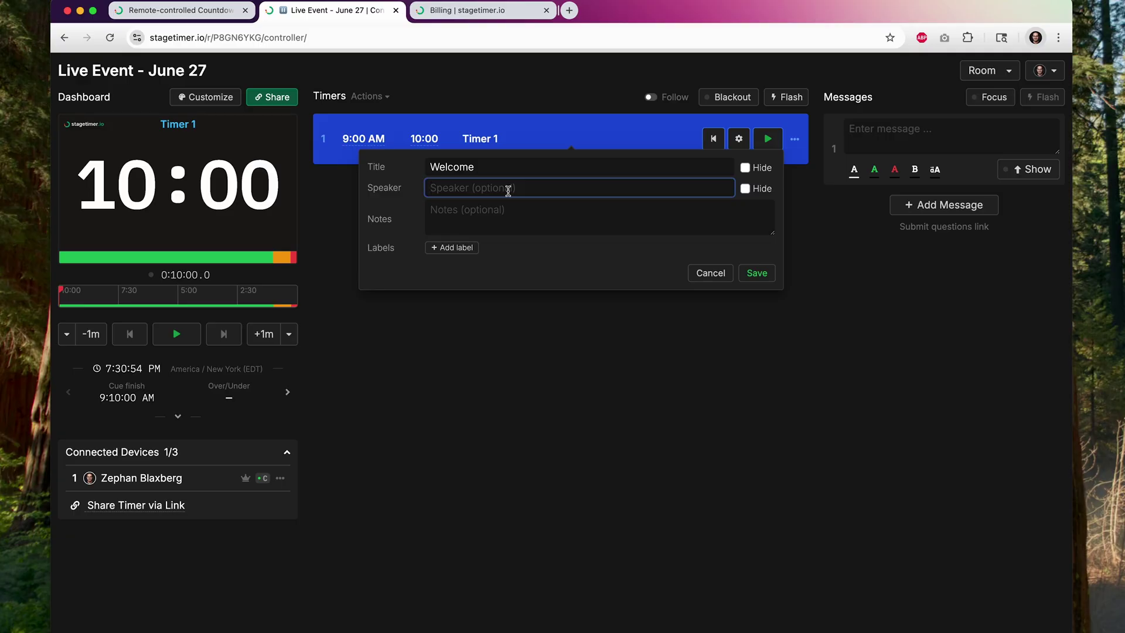
pyautogui.write('John Smith')
pyautogui.click(466, 249)
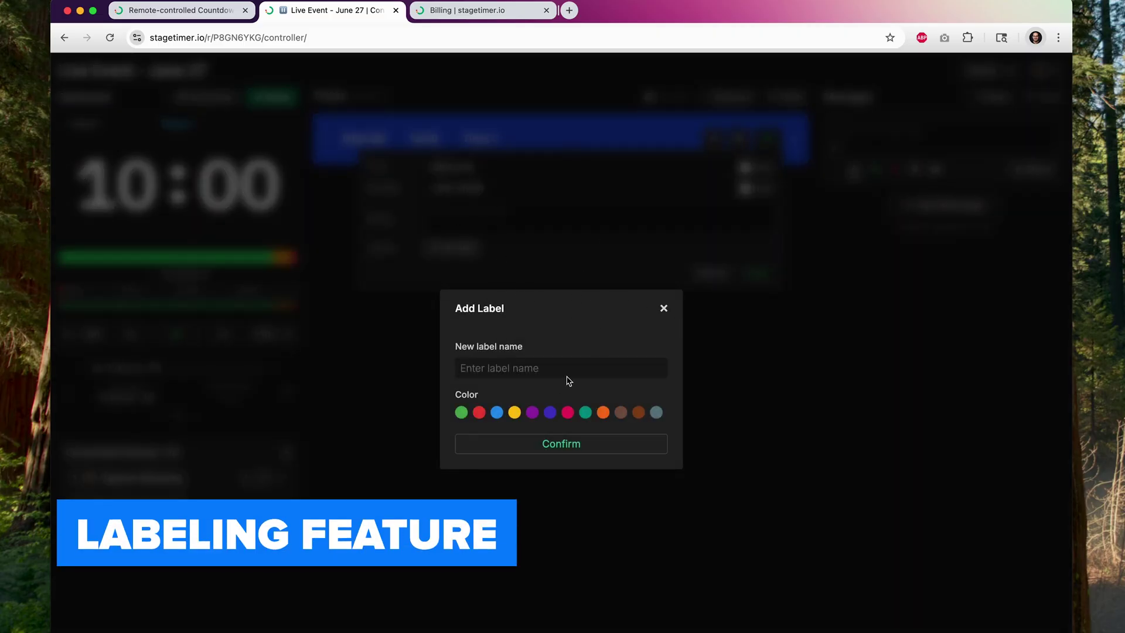
pyautogui.click(660, 307)
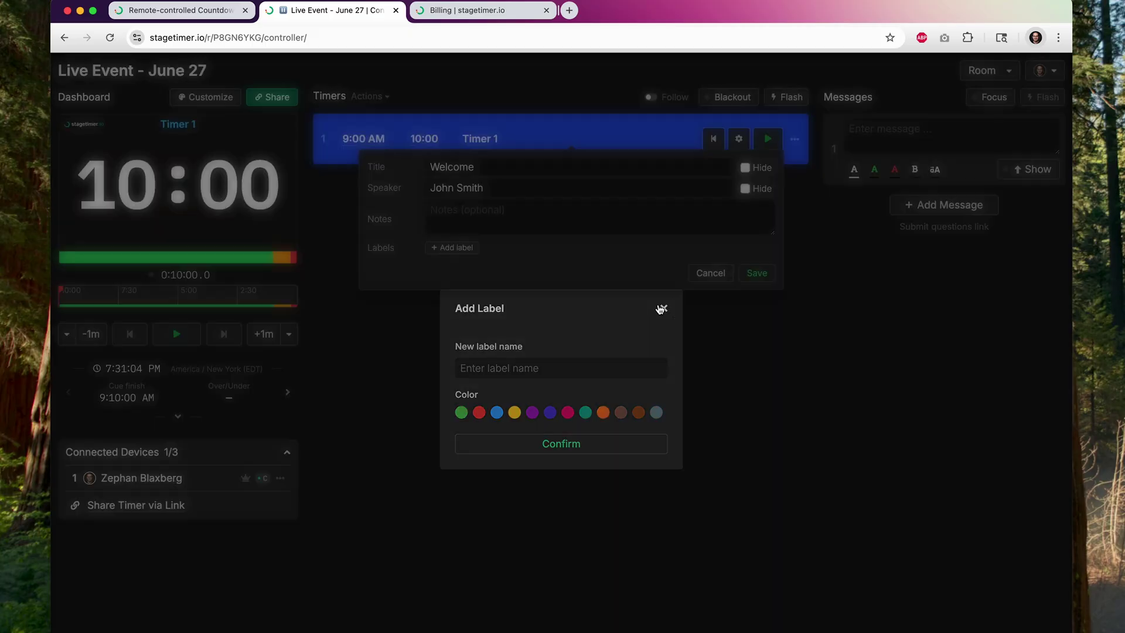
pyautogui.click(758, 273)
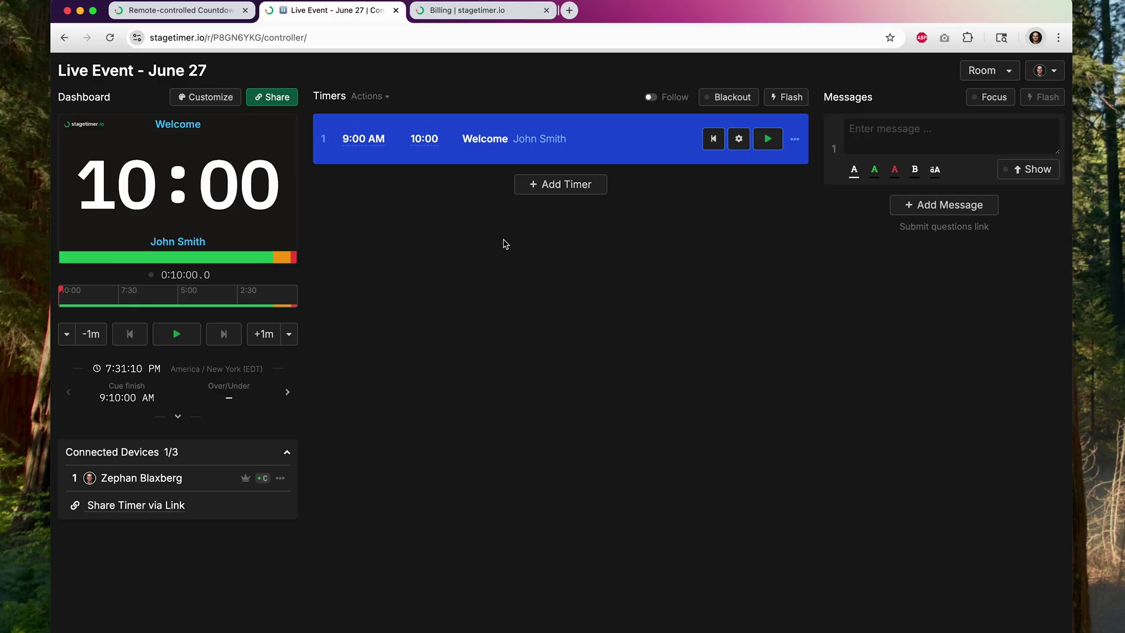
# - Run the Welcome countdown briefly, pause it at 9:47, and open the viewer in a new tab
pyautogui.click(768, 139)
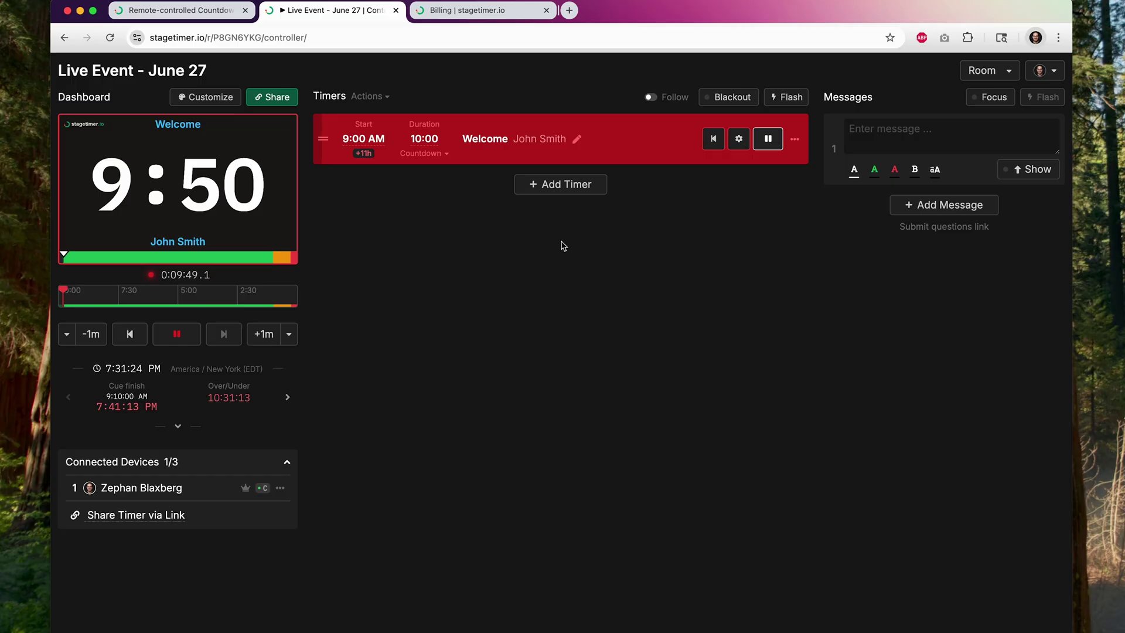
pyautogui.click(768, 140)
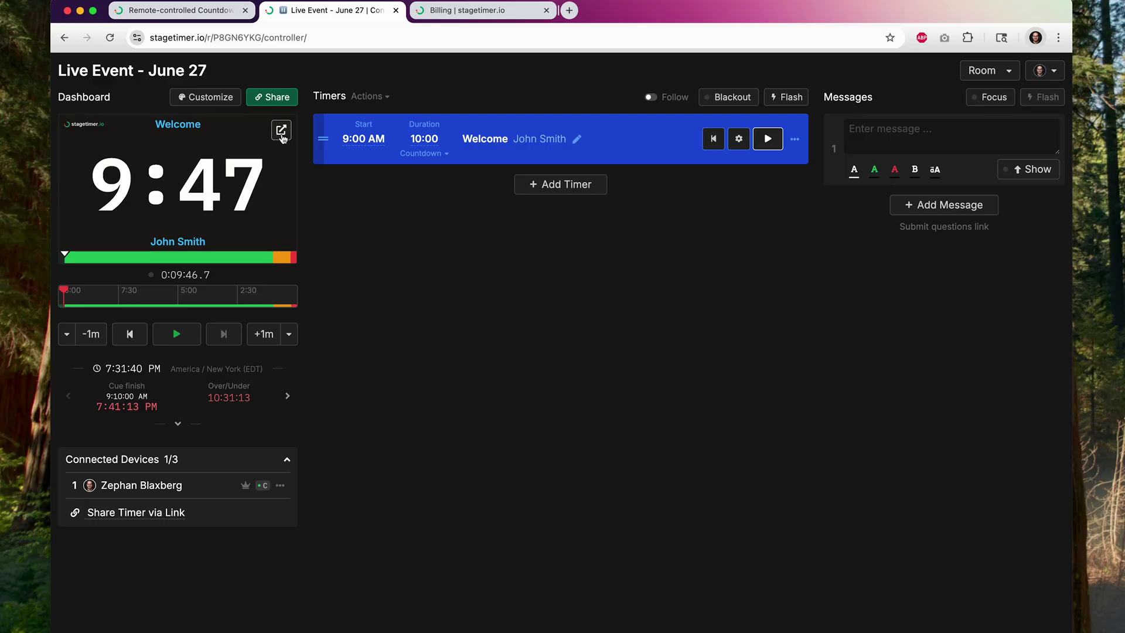
pyautogui.click(279, 132)
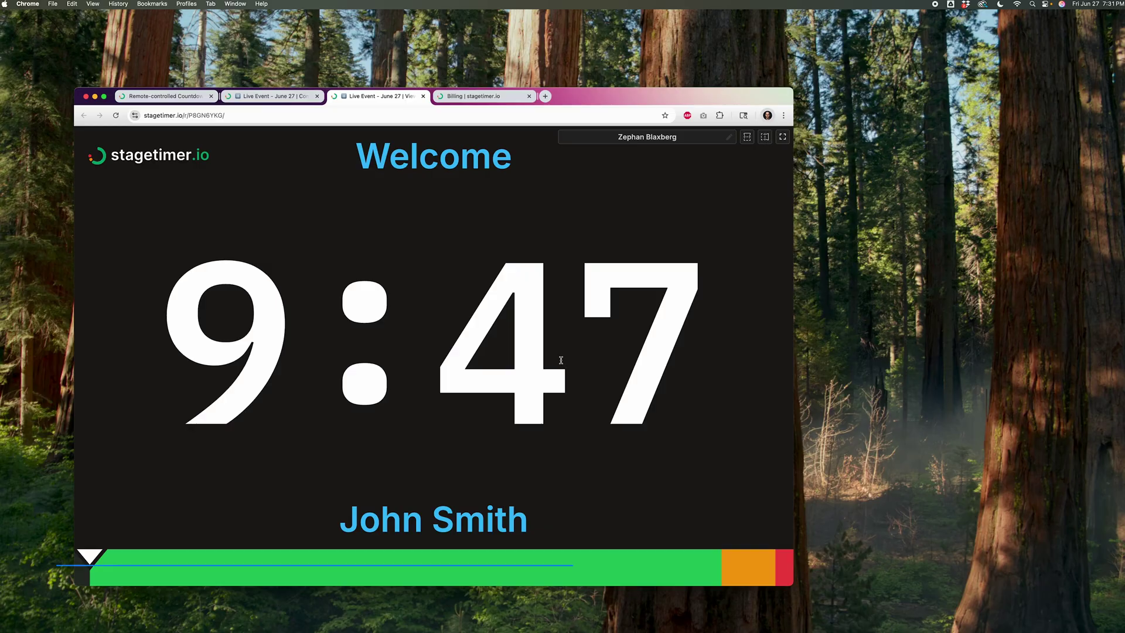
# - Pull the viewer tab out into its own window and place the controller window beside it
pyautogui.click(357, 105)
pyautogui.moveTo(356, 106); pyautogui.dragTo(478, 110)
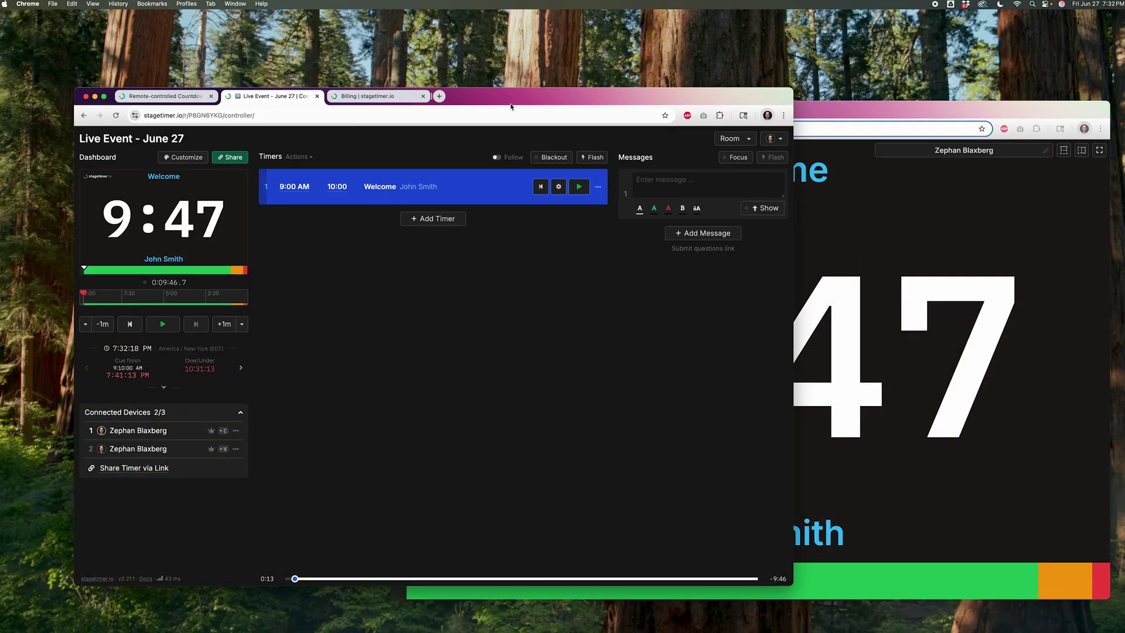
pyautogui.moveTo(511, 105); pyautogui.dragTo(443, 125)
# - Run Welcome briefly, reset it to 10:00, and add a second 10-minute timer at 9:10 AM
pyautogui.click(514, 207)
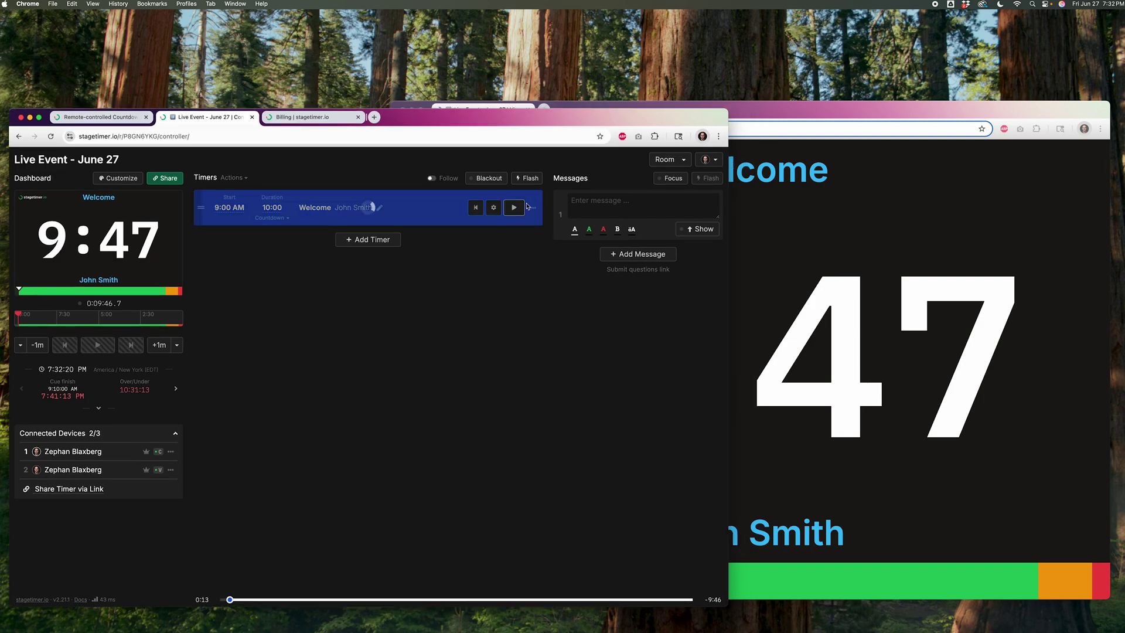
pyautogui.moveTo(756, 118); pyautogui.dragTo(715, 73)
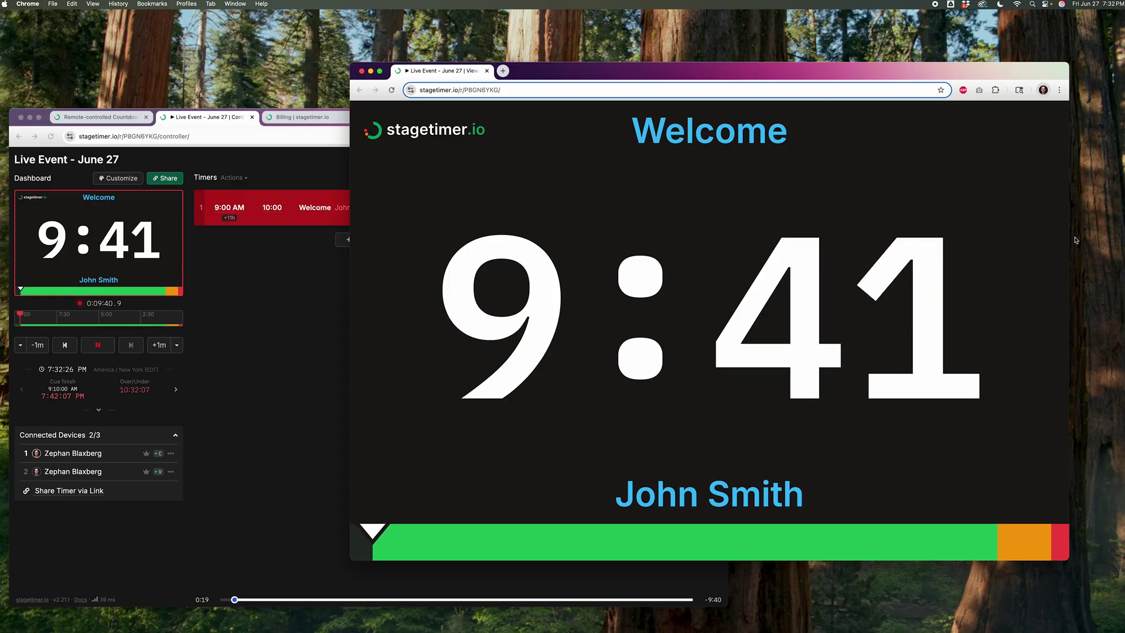
pyautogui.click(226, 256)
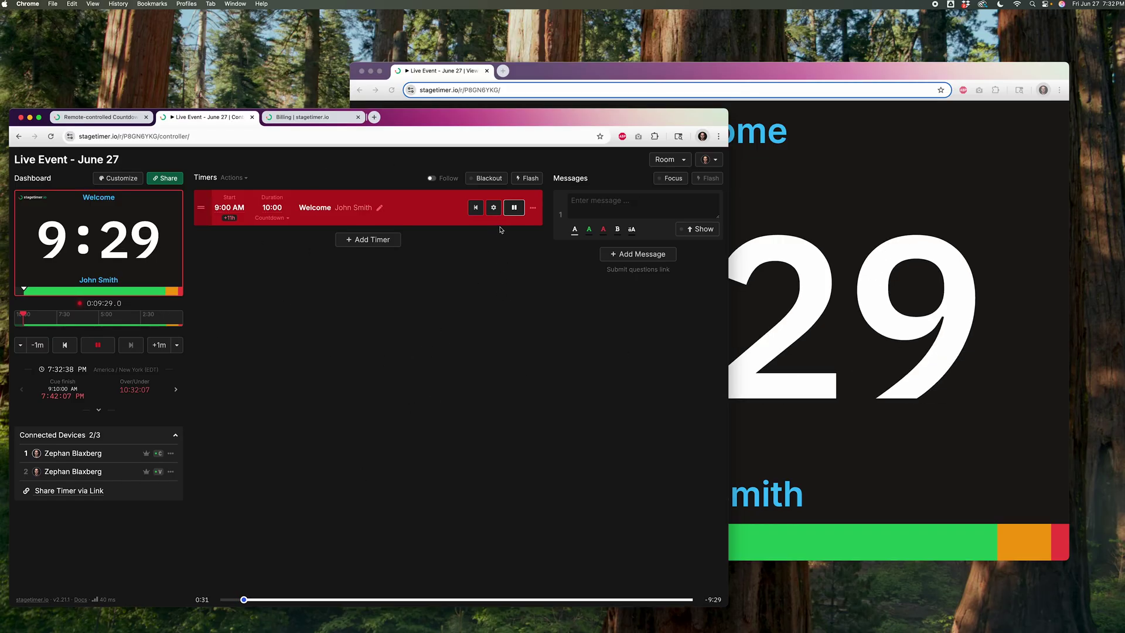
pyautogui.click(476, 207)
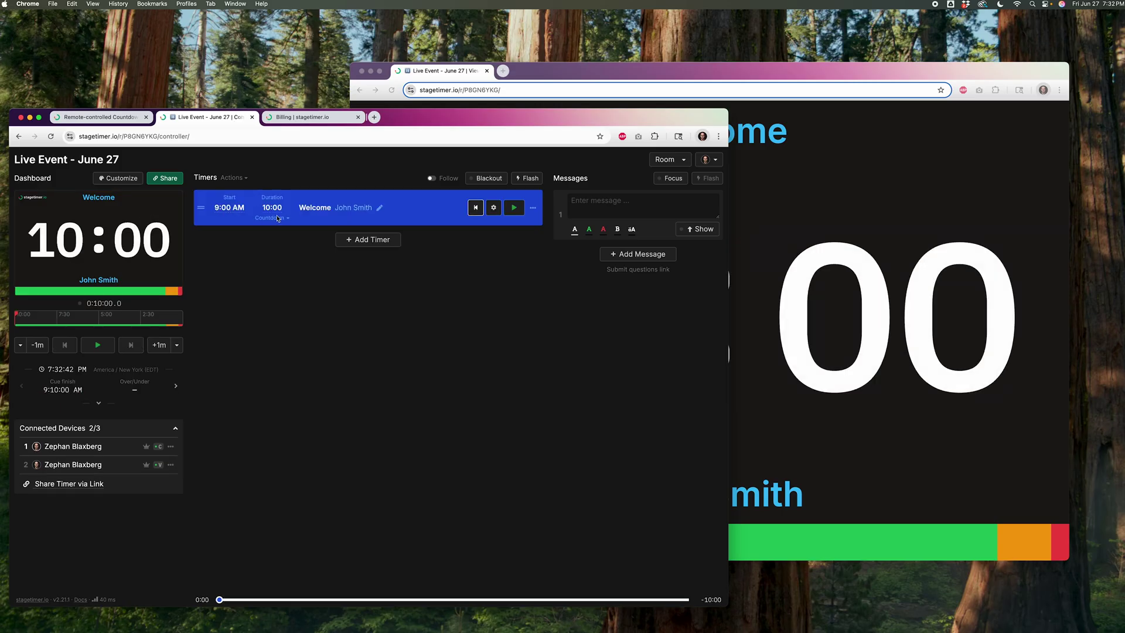
pyautogui.click(360, 238)
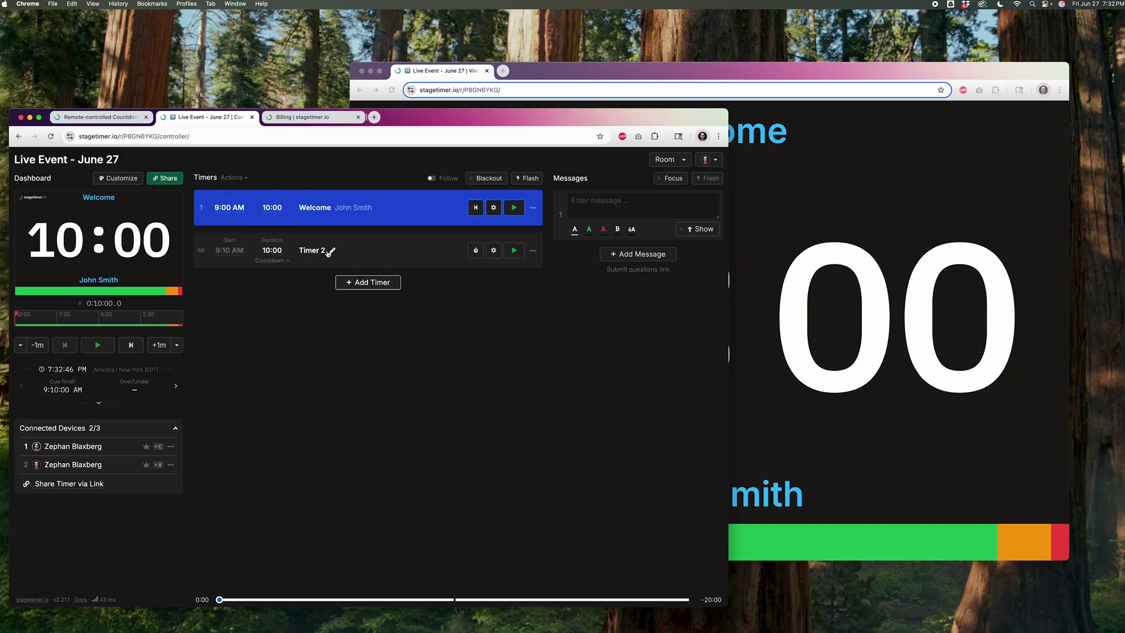
# - Resize and arrange the viewer and controller windows, and set Timer 2's duration to 30 minutes
pyautogui.moveTo(354, 67); pyautogui.dragTo(603, 236)
pyautogui.moveTo(810, 247); pyautogui.dragTo(866, 202)
pyautogui.moveTo(654, 113); pyautogui.dragTo(648, 104)
pyautogui.moveTo(721, 97); pyautogui.dragTo(644, 105)
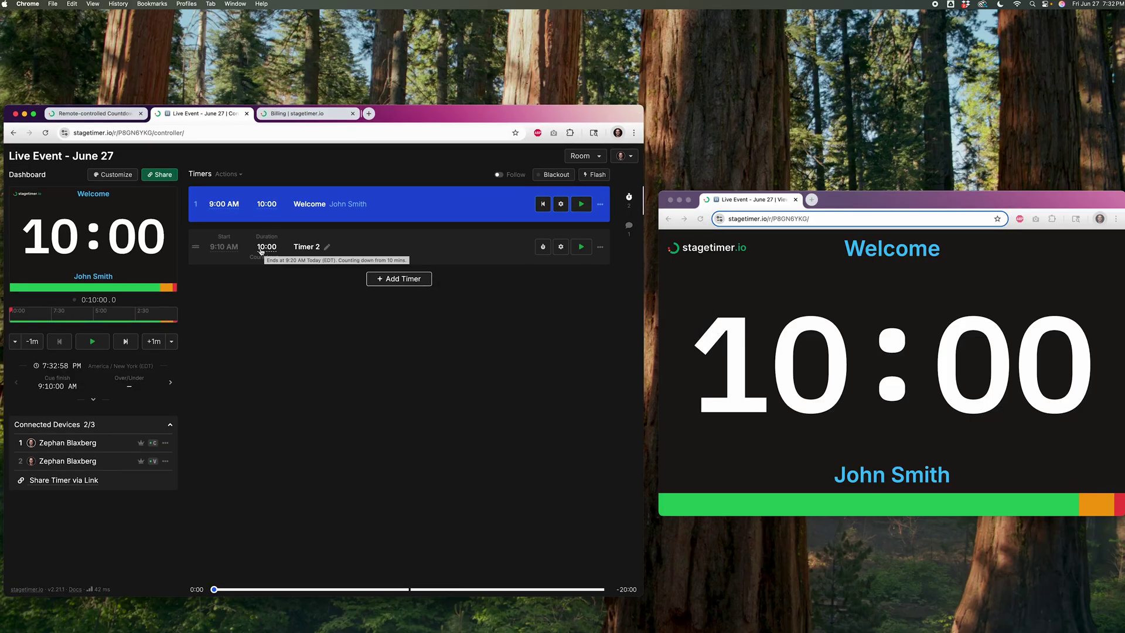
pyautogui.click(262, 249)
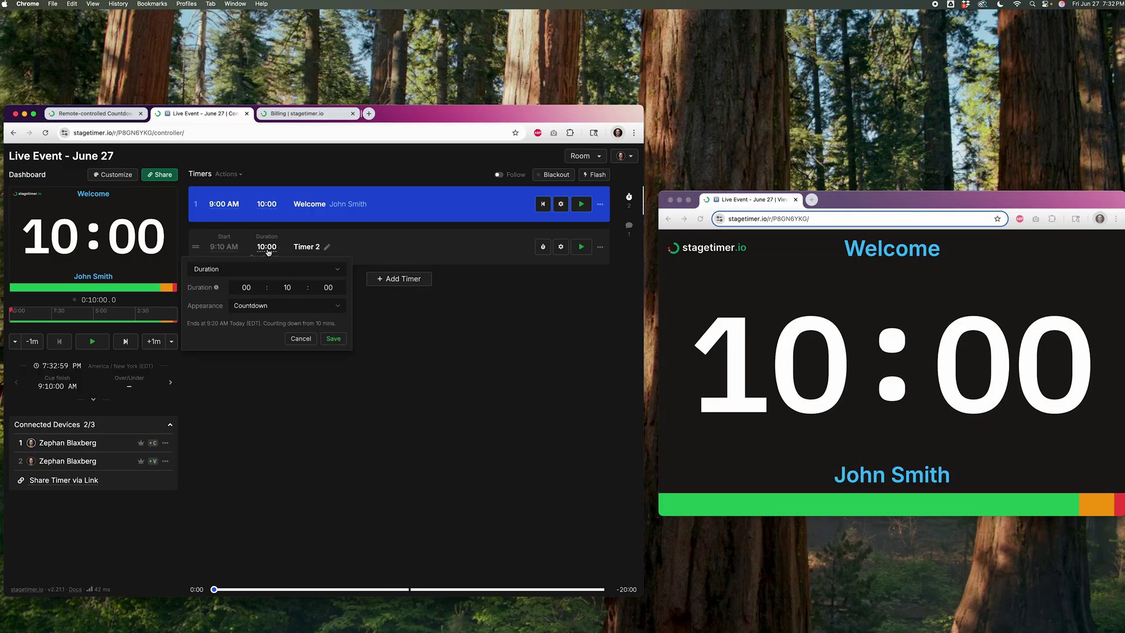
pyautogui.click(300, 288)
pyautogui.write('30')
pyautogui.click(334, 339)
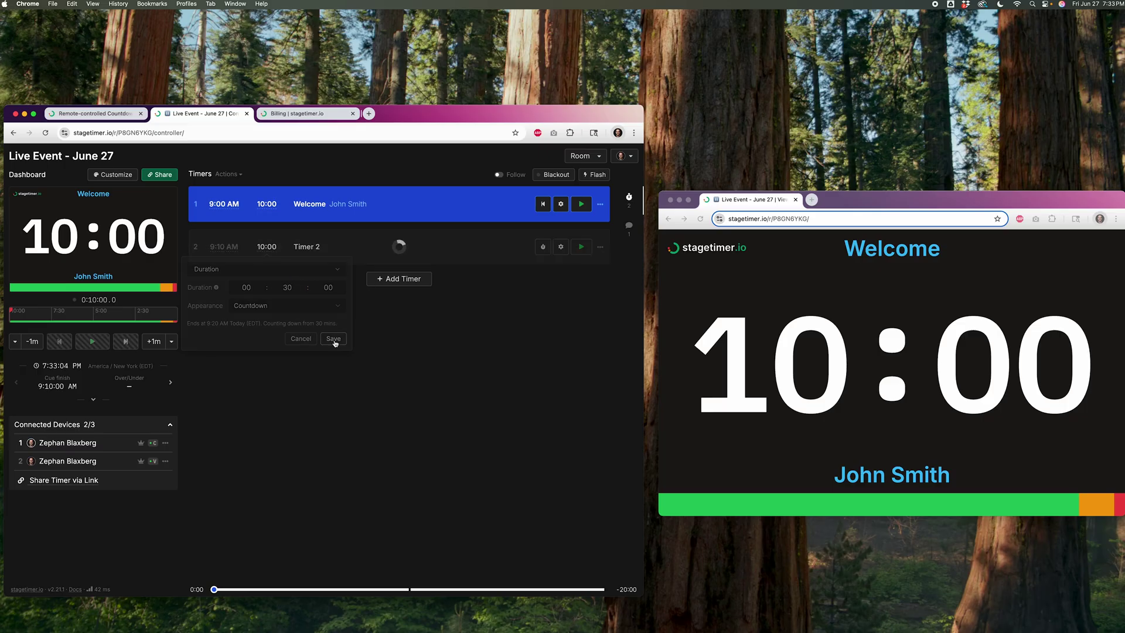
# - Rename Timer 2 'Keynote Talk 1' and enter its speaker's name
pyautogui.click(327, 248)
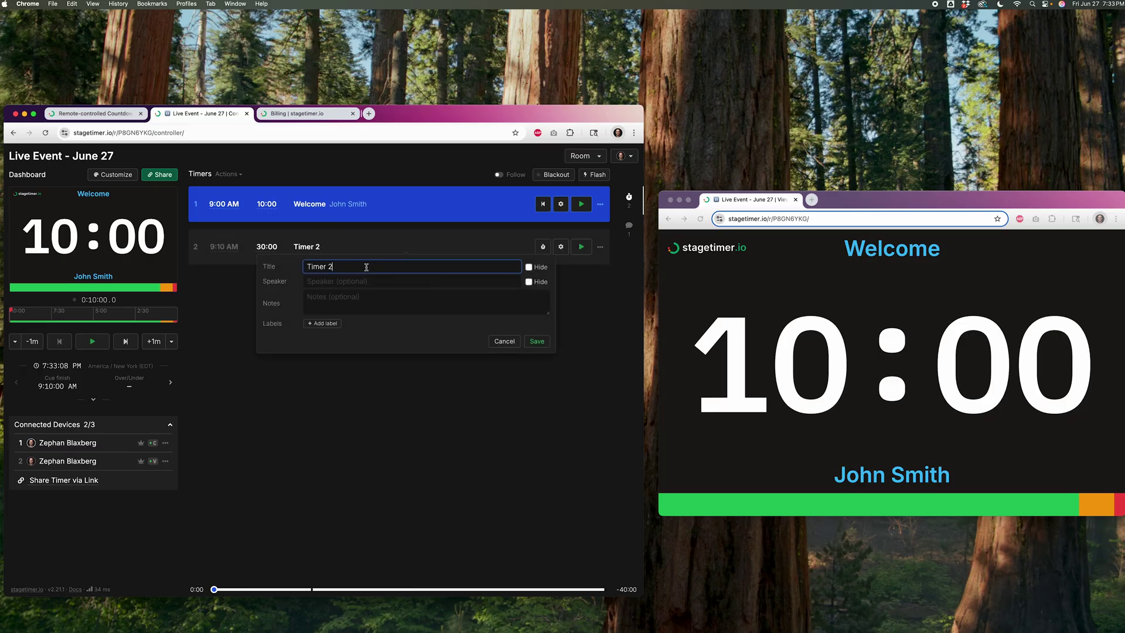
pyautogui.tripleClick(367, 268)
pyautogui.write('Keynote Talk 1')
pyautogui.click(363, 281)
pyautogui.write('Jane Doe')
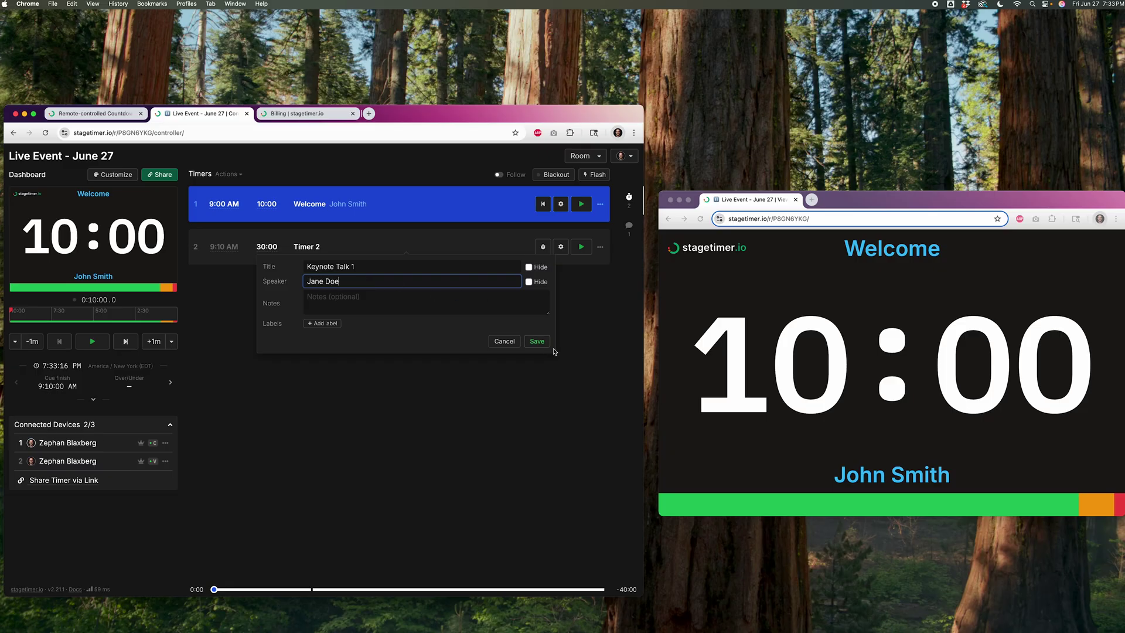
pyautogui.click(537, 341)
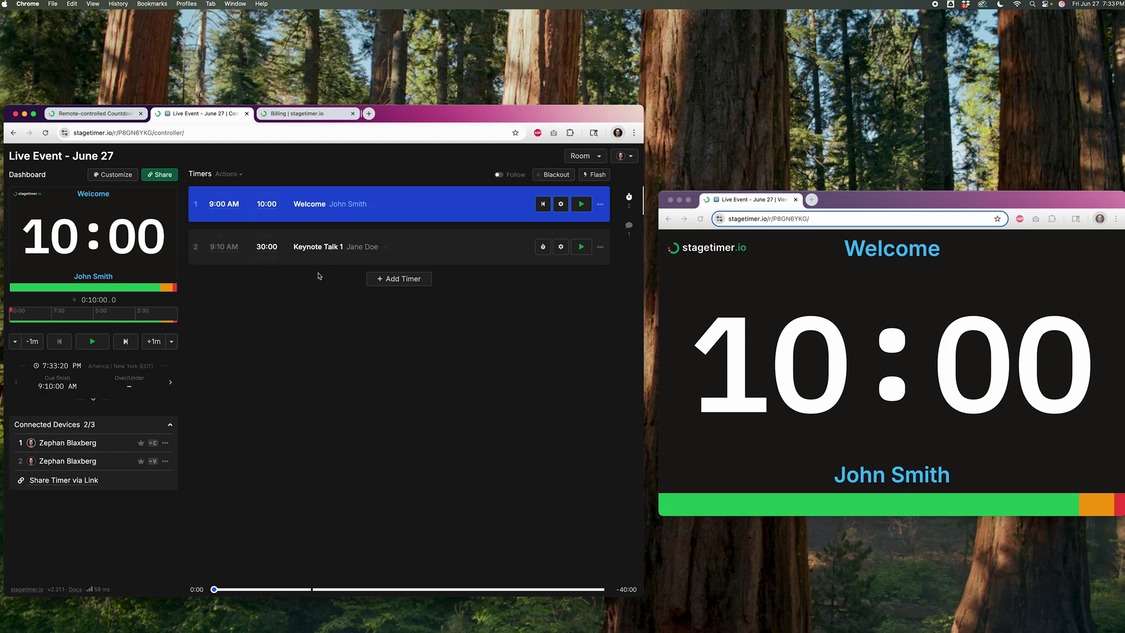
# - Add a third 9:40 AM timer titled 'Coffee/Networking', then start Keynote Talk 1
pyautogui.click(398, 278)
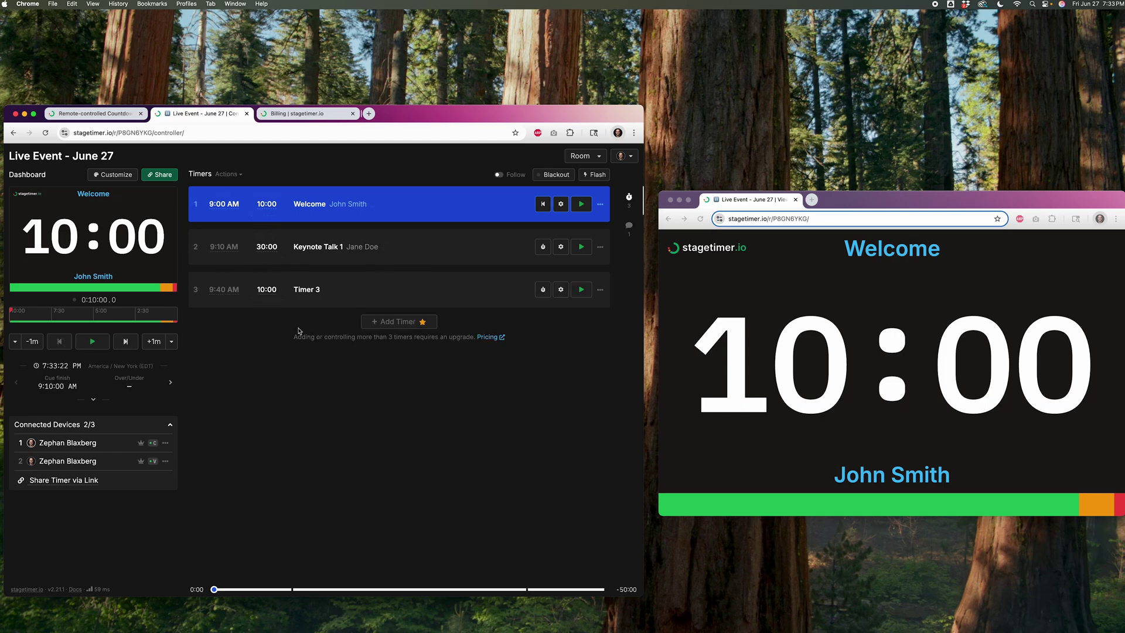
pyautogui.click(326, 289)
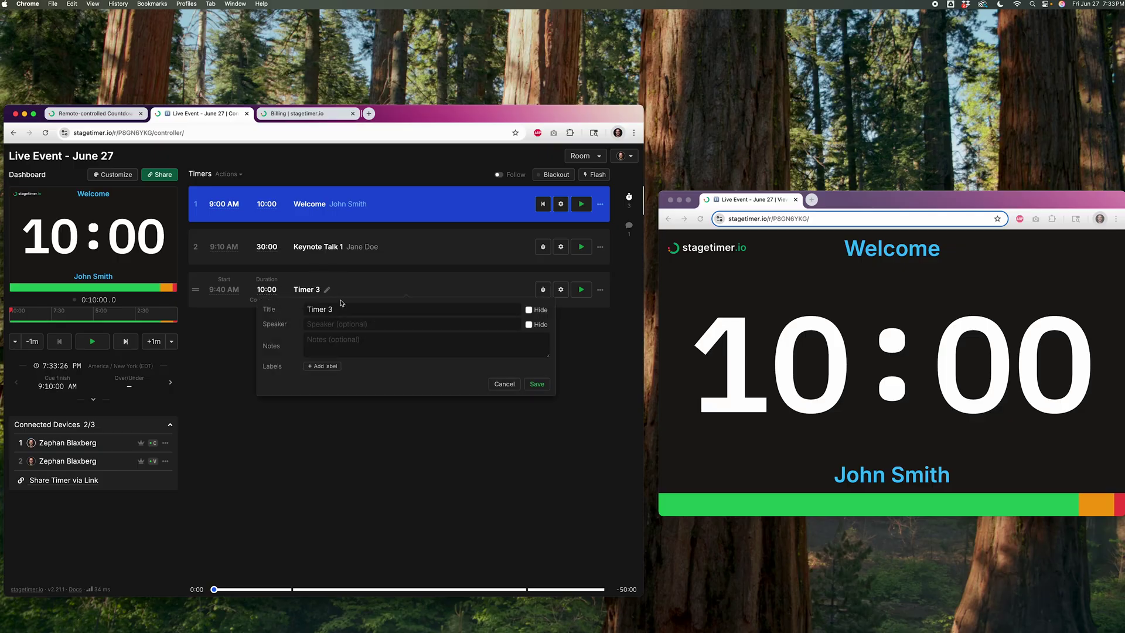
pyautogui.tripleClick(349, 310)
pyautogui.write('Coffee/Networking')
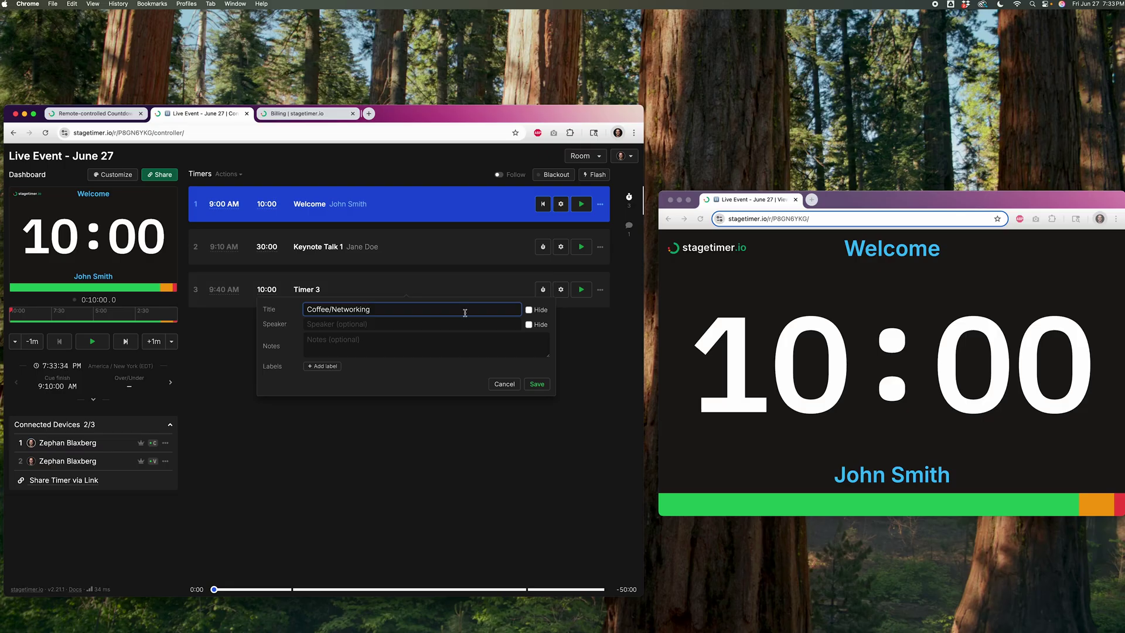
pyautogui.click(537, 383)
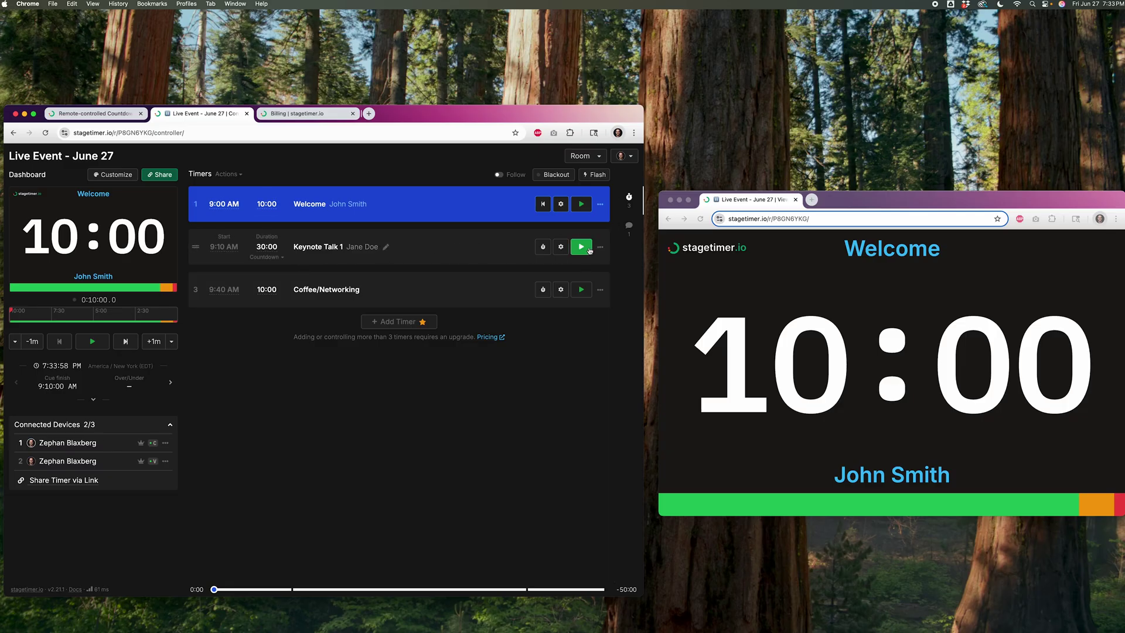
pyautogui.click(589, 251)
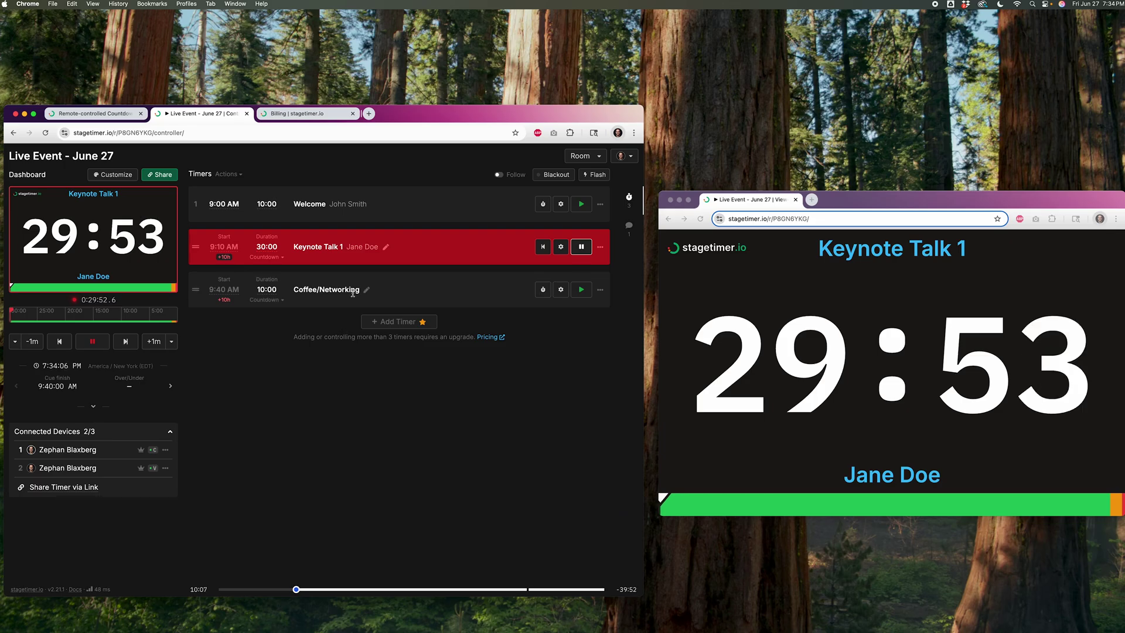
# - Change the Coffee/Networking timer's duration to 15 minutes while the keynote keeps running
pyautogui.click(267, 290)
pyautogui.click(292, 326)
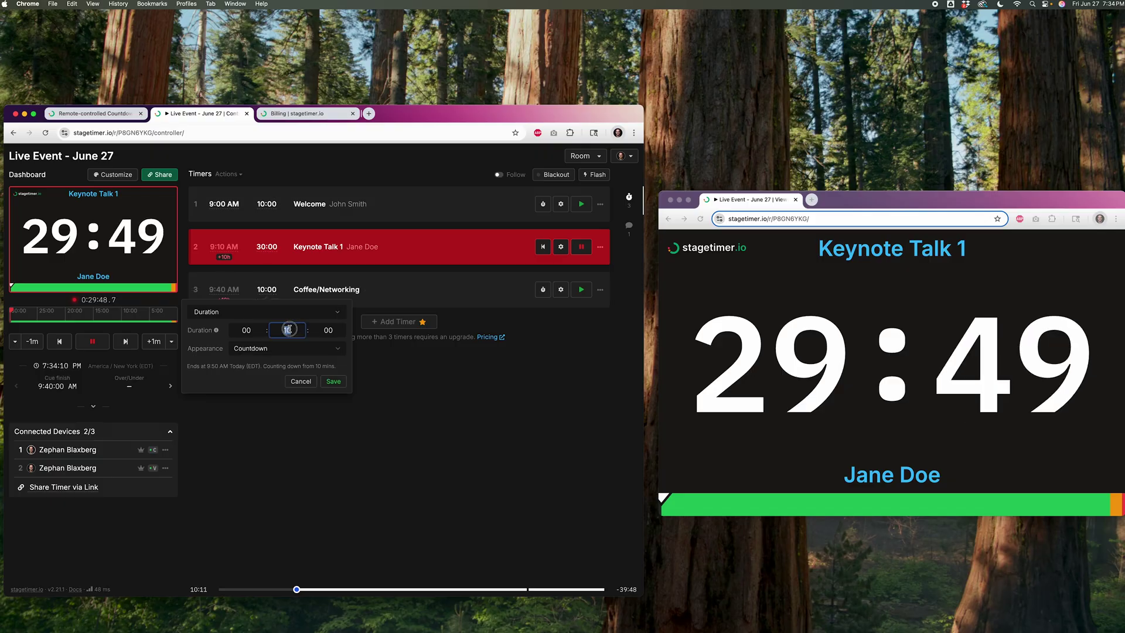
pyautogui.write('15')
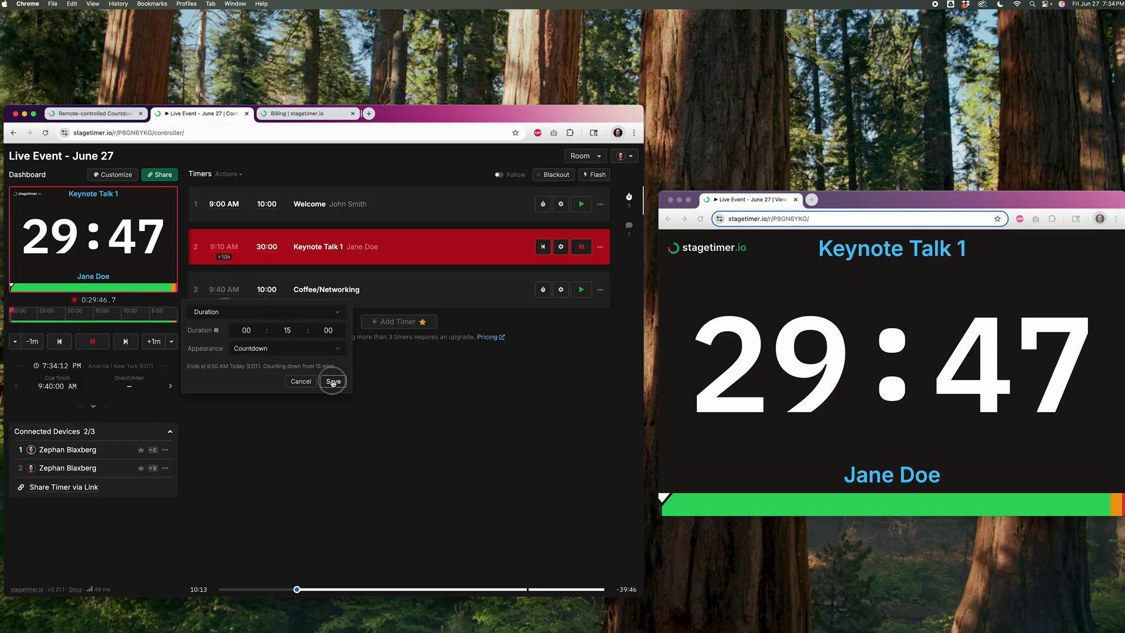
pyautogui.click(334, 381)
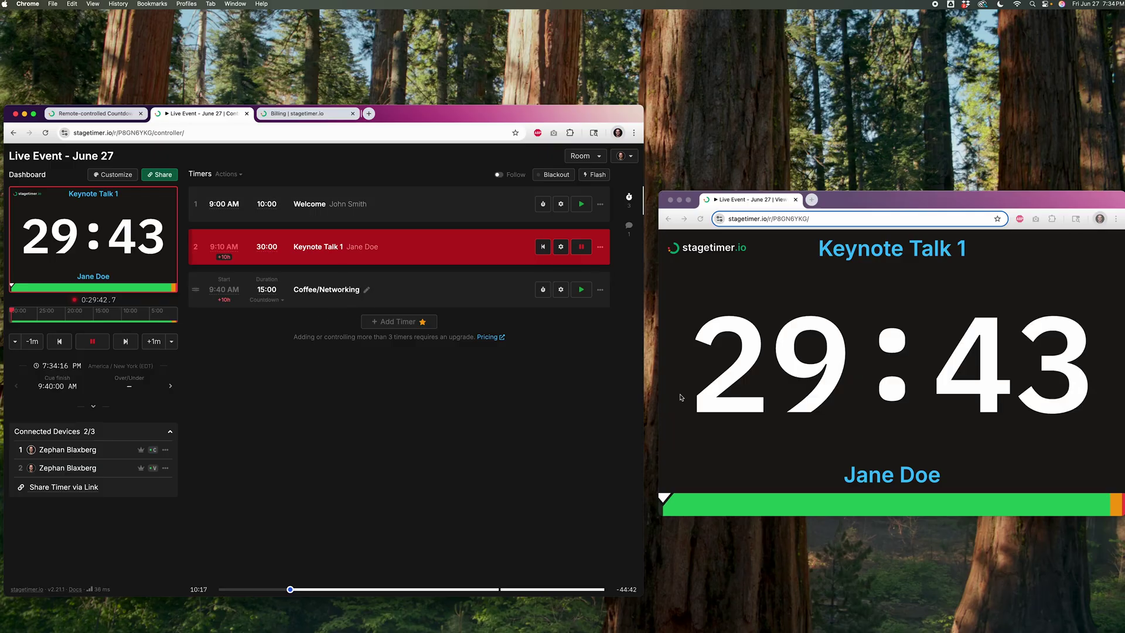
pyautogui.moveTo(877, 232)
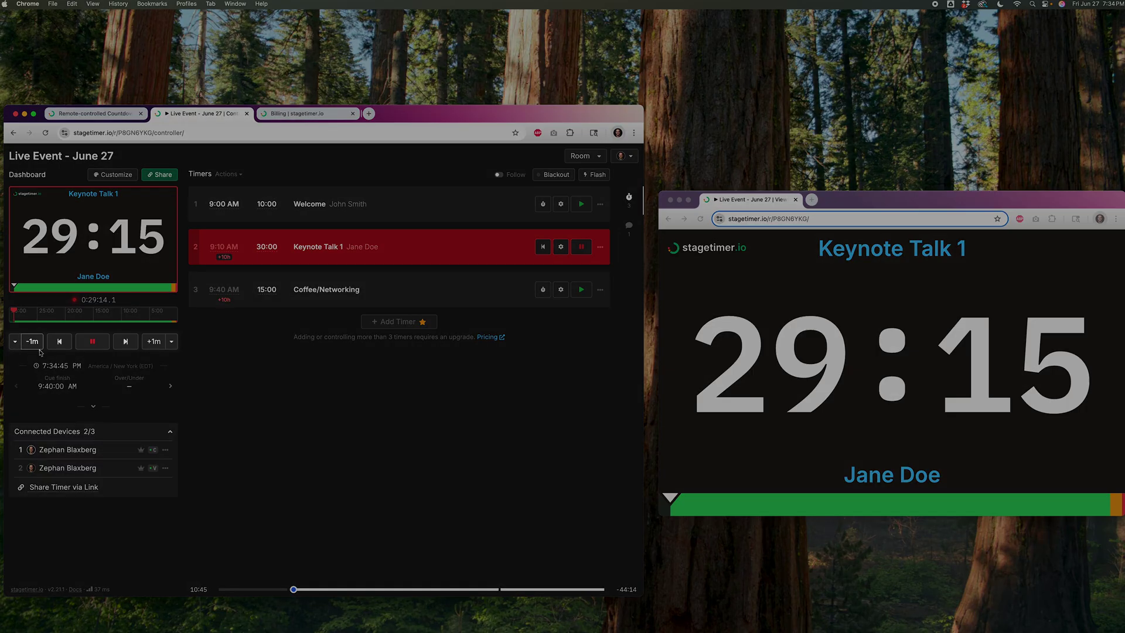
# - Take four minutes off the running keynote, add three back, then advance to Coffee/Networking
pyautogui.click(33, 342)
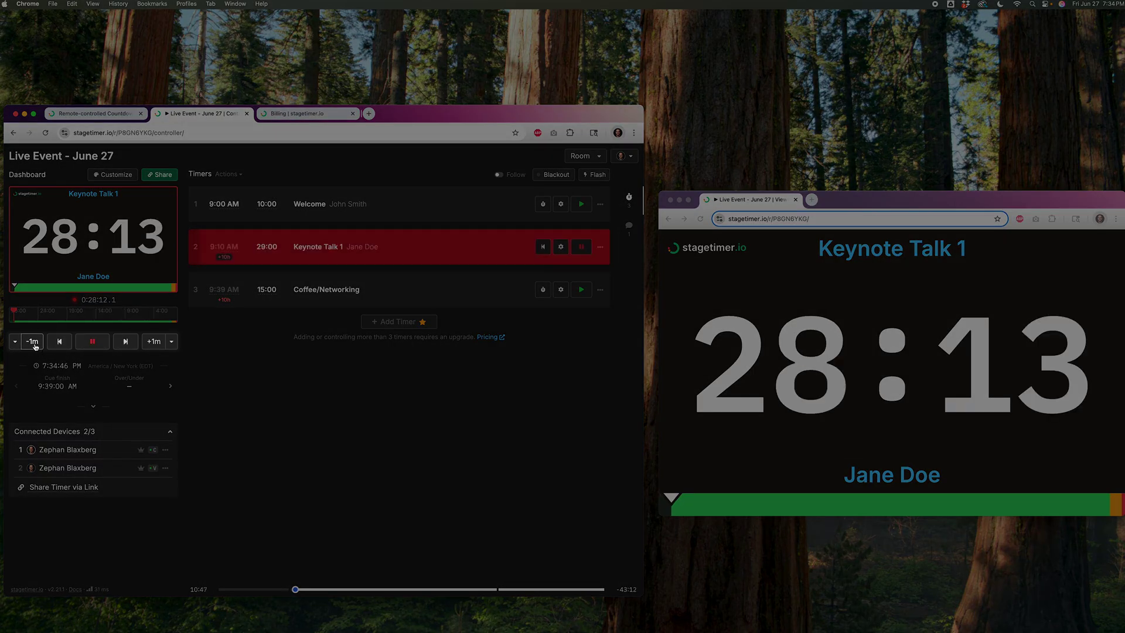
pyautogui.click(33, 342)
pyautogui.click(33, 342)
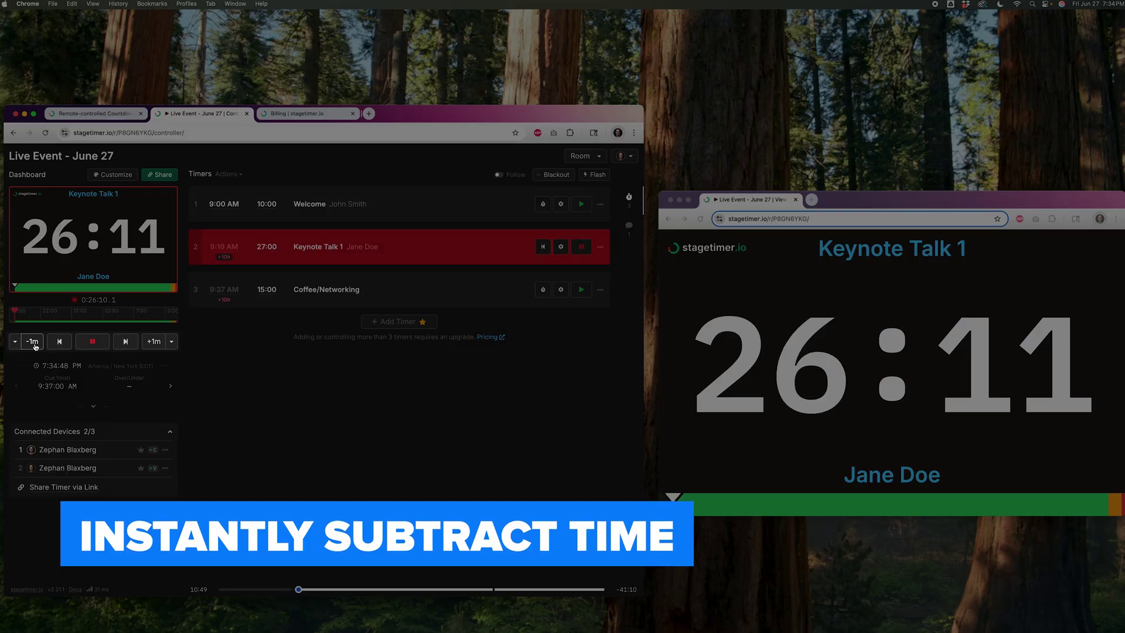
pyautogui.click(33, 342)
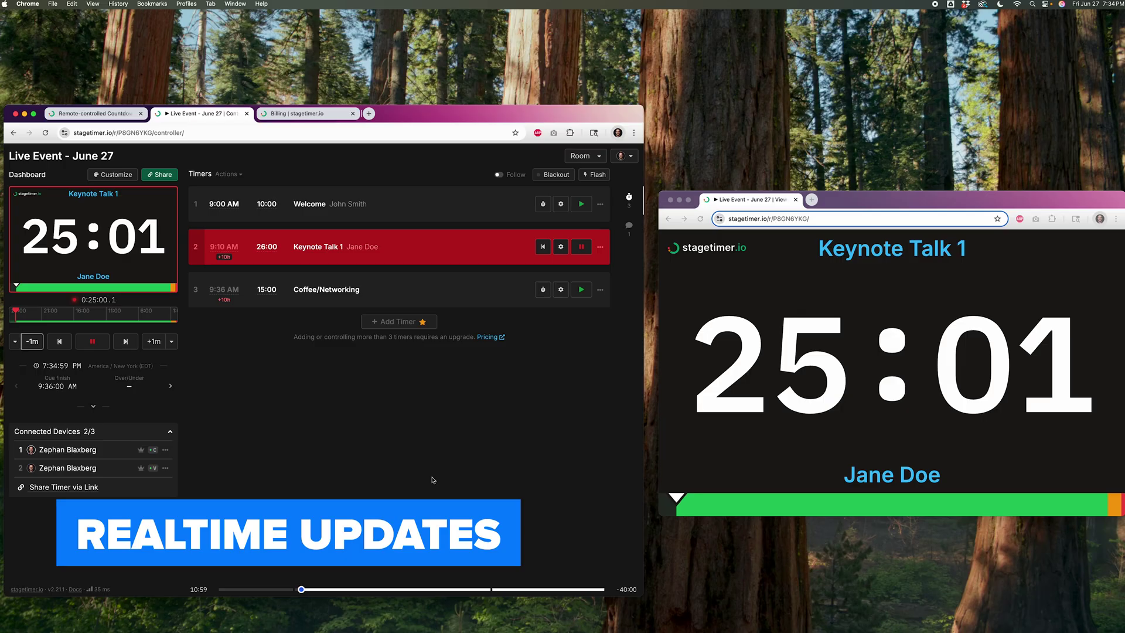
pyautogui.click(154, 342)
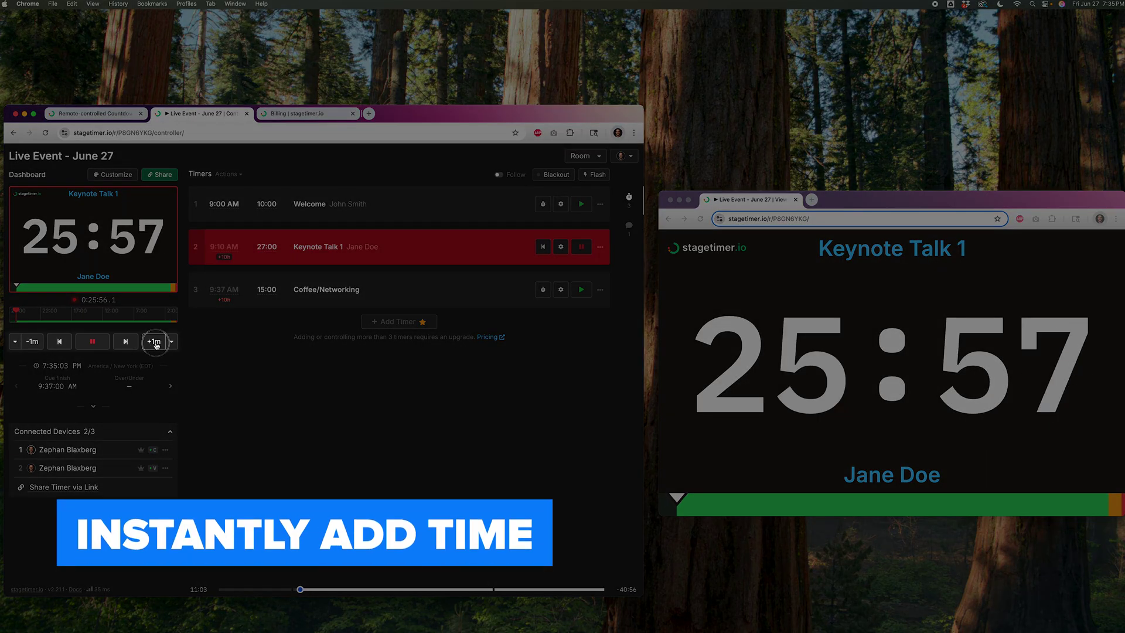
pyautogui.click(156, 344)
pyautogui.click(153, 345)
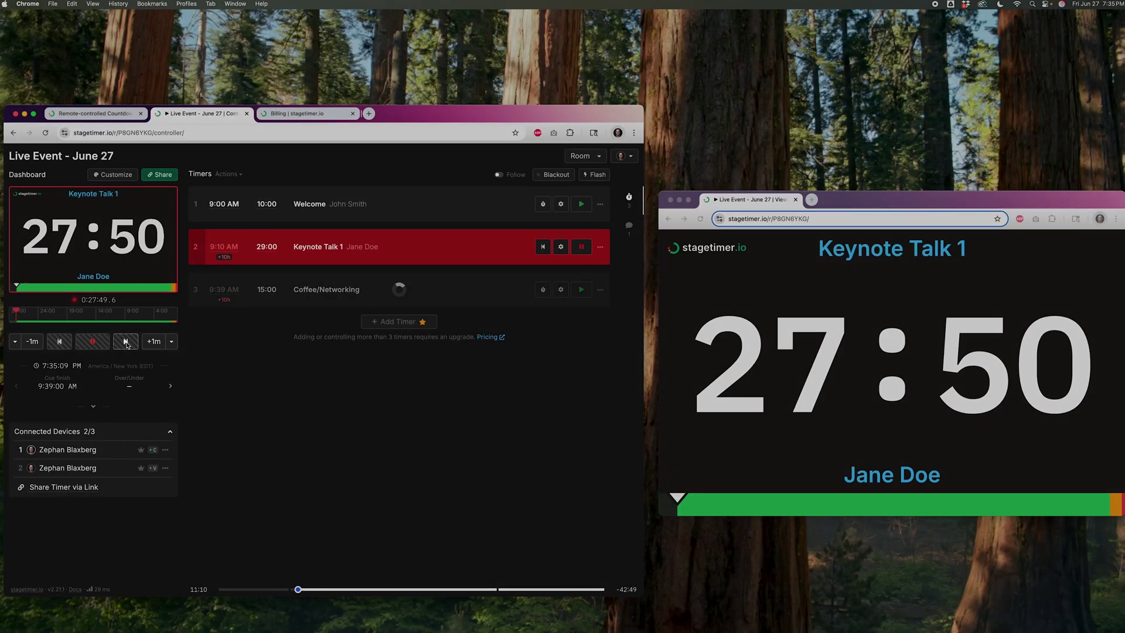
pyautogui.click(126, 341)
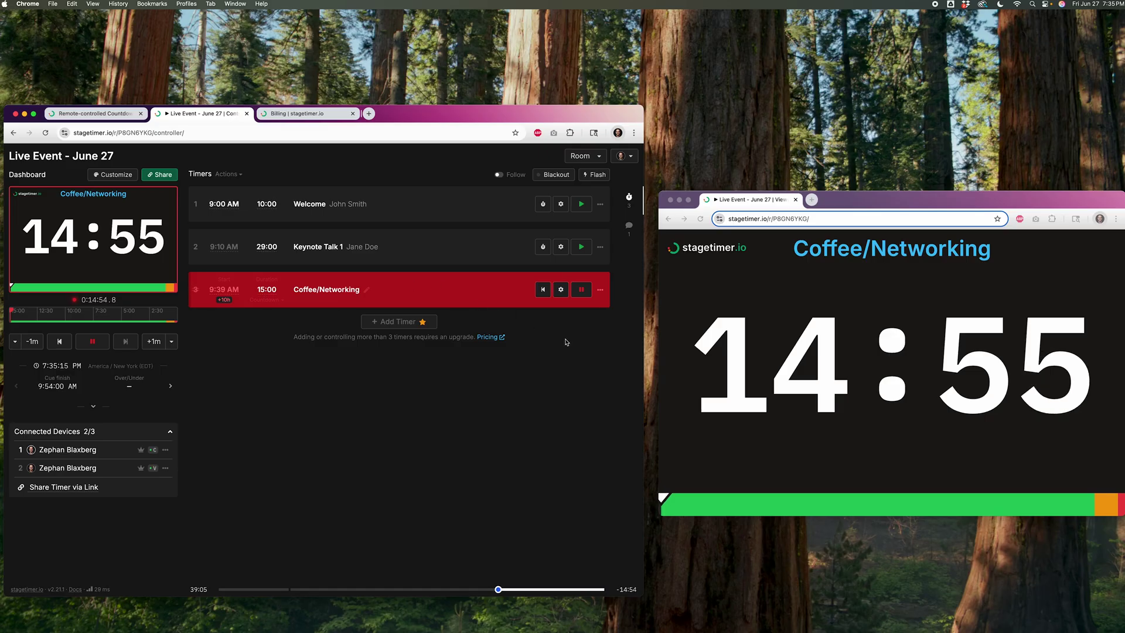
pyautogui.click(561, 290)
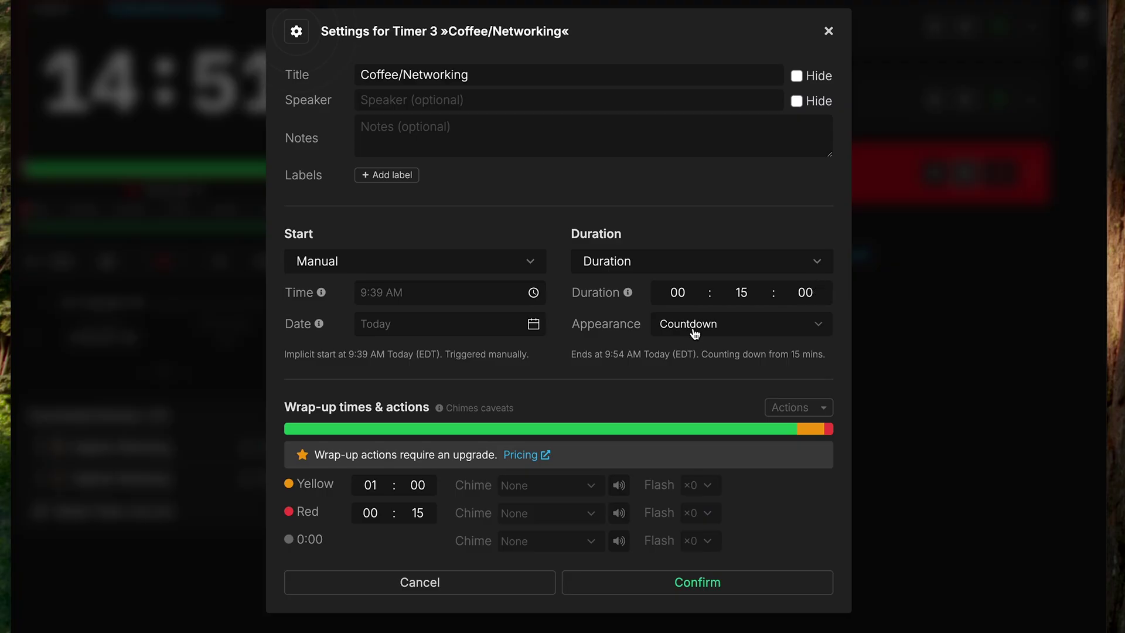
pyautogui.click(392, 263)
pyautogui.press('Down')
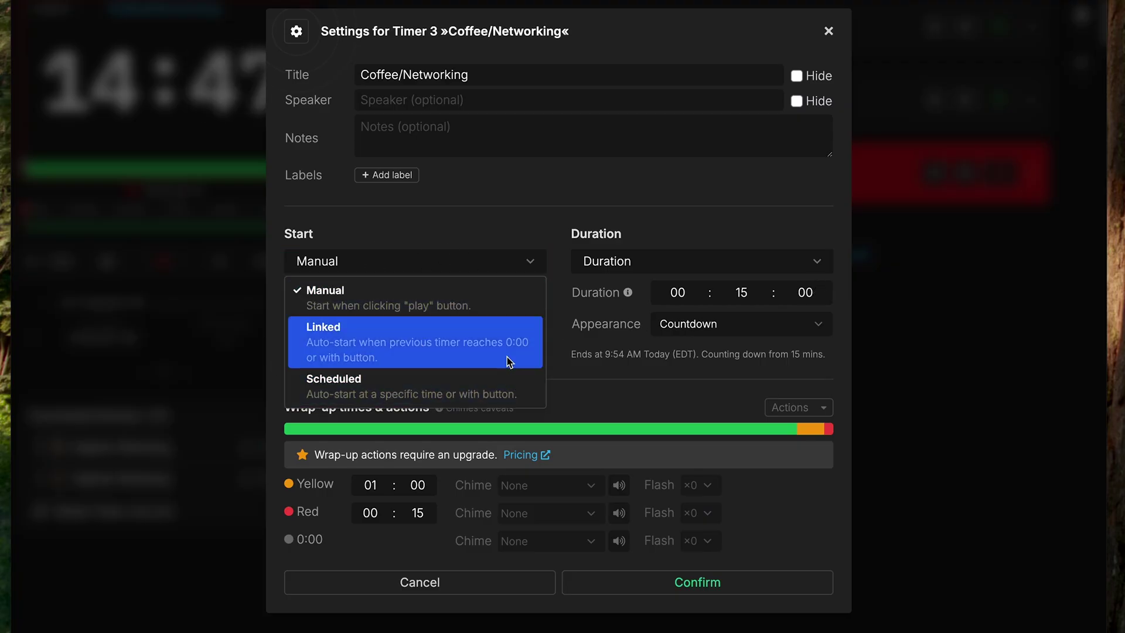
pyautogui.press('Down')
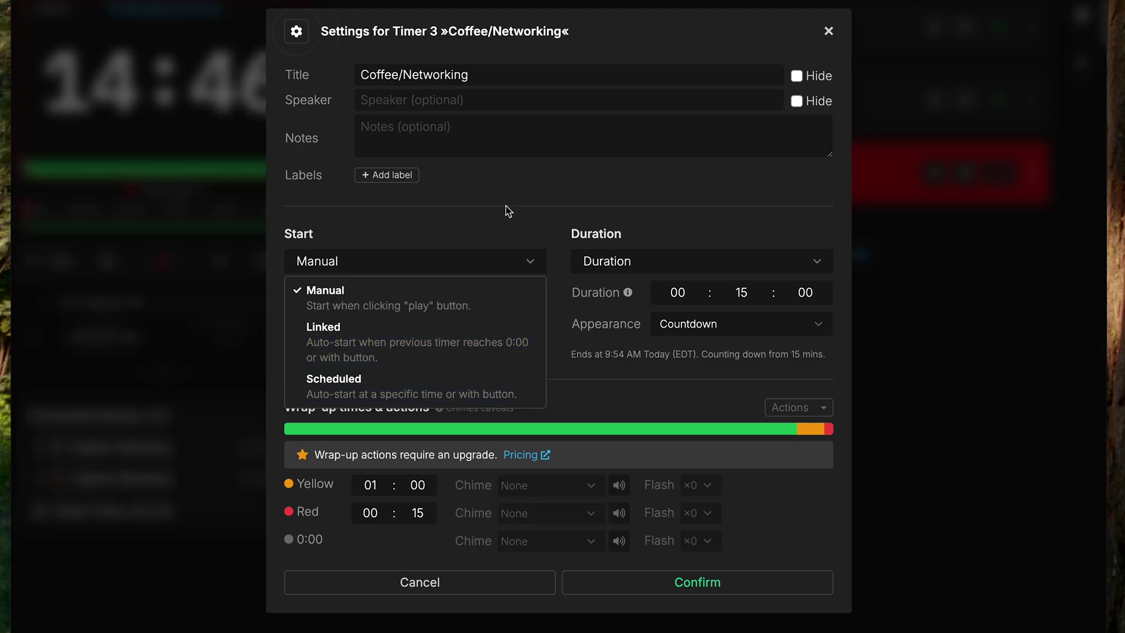
pyautogui.click(535, 214)
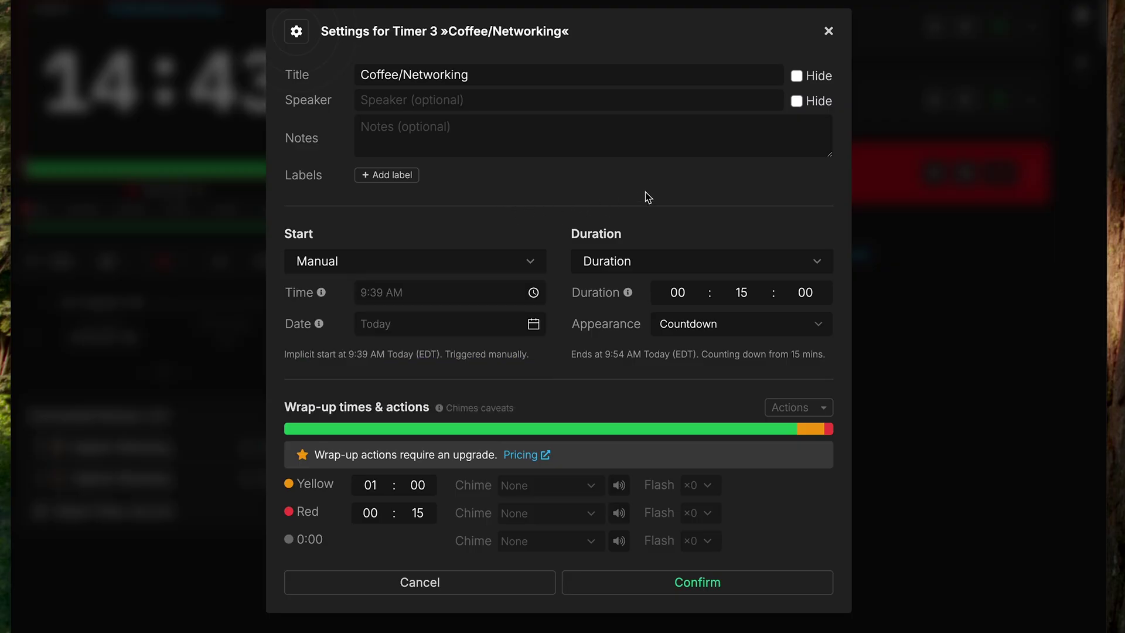
pyautogui.click(829, 30)
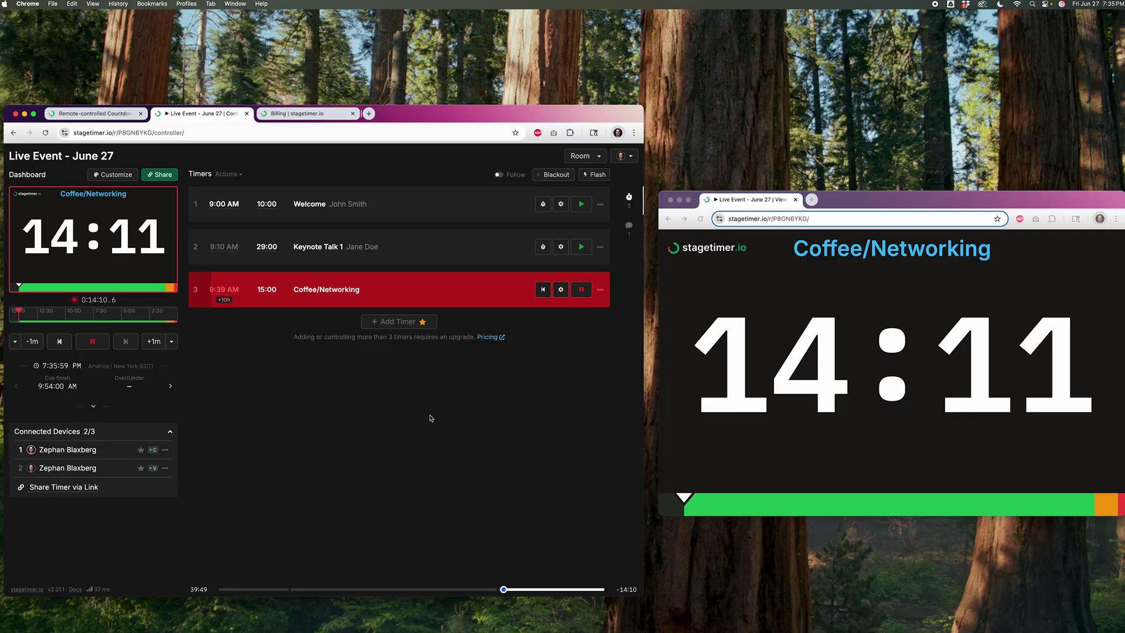
# - Trim the running Coffee/Networking timer by three one-minute steps, from 15:00 to 12:00
pyautogui.click(32, 342)
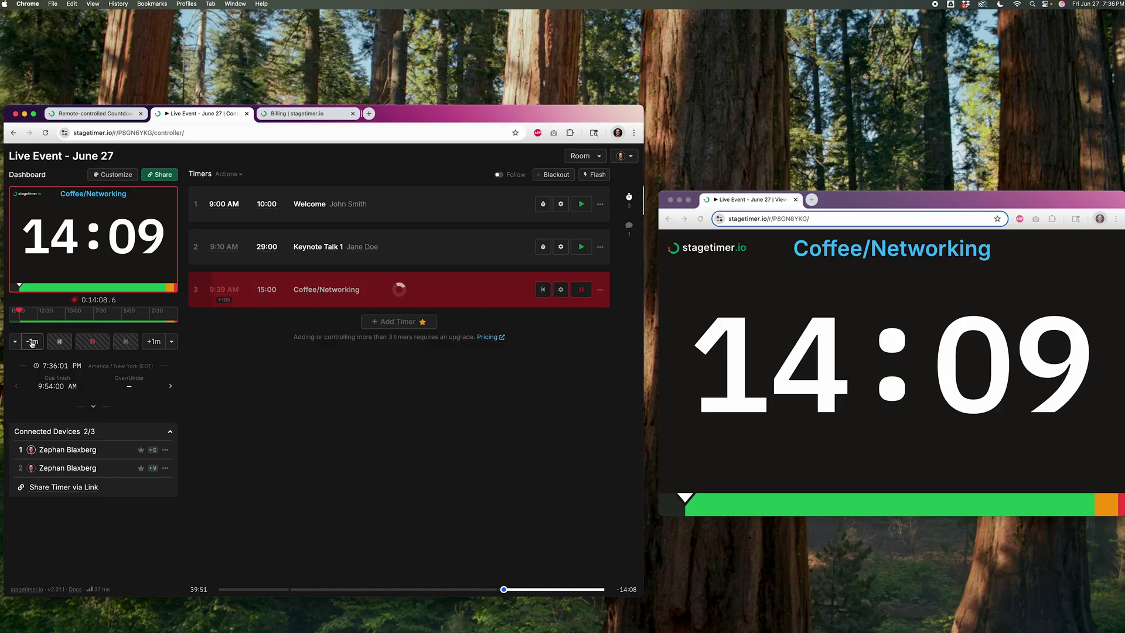
pyautogui.click(33, 342)
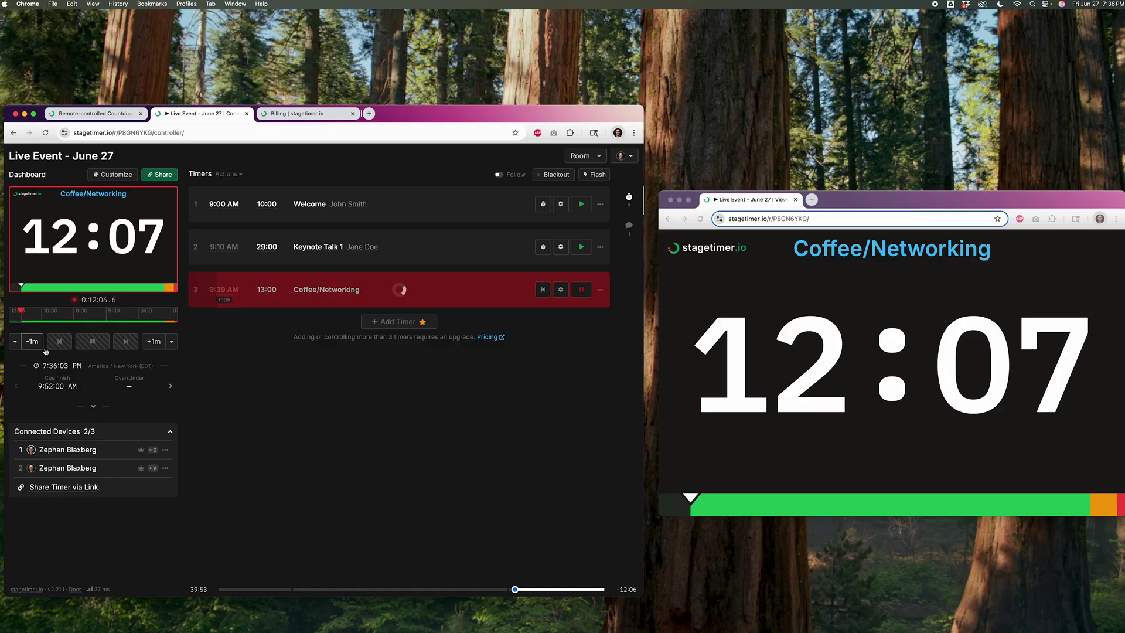
pyautogui.click(32, 341)
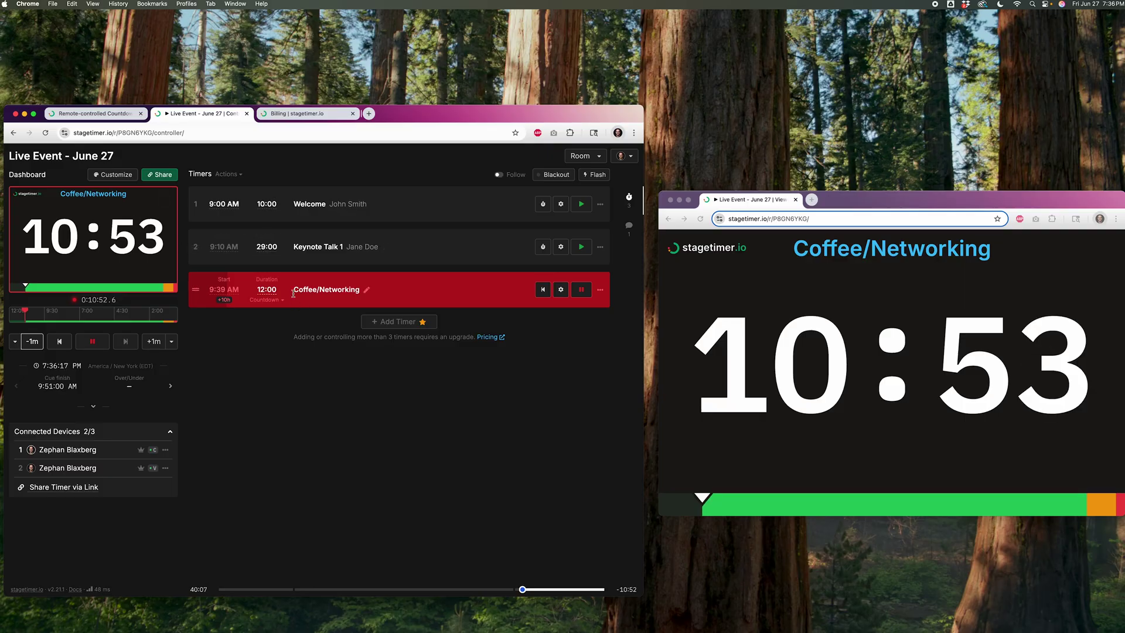
# - Pause Coffee/Networking, change its duration to 1:00, then reset and restart the countdown
pyautogui.click(580, 289)
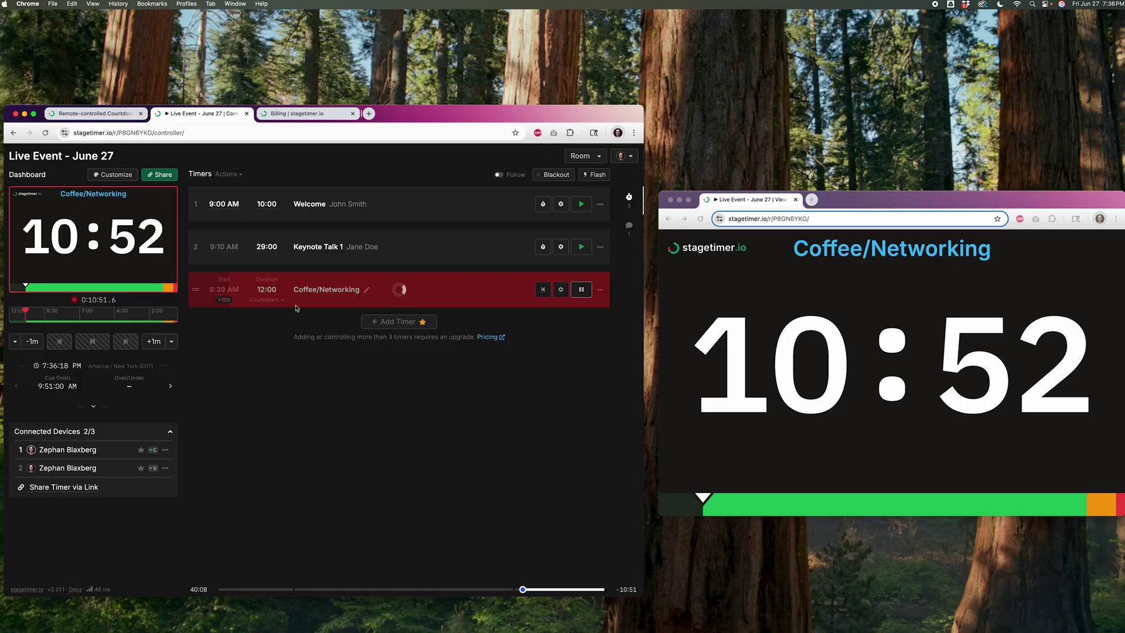
pyautogui.click(267, 289)
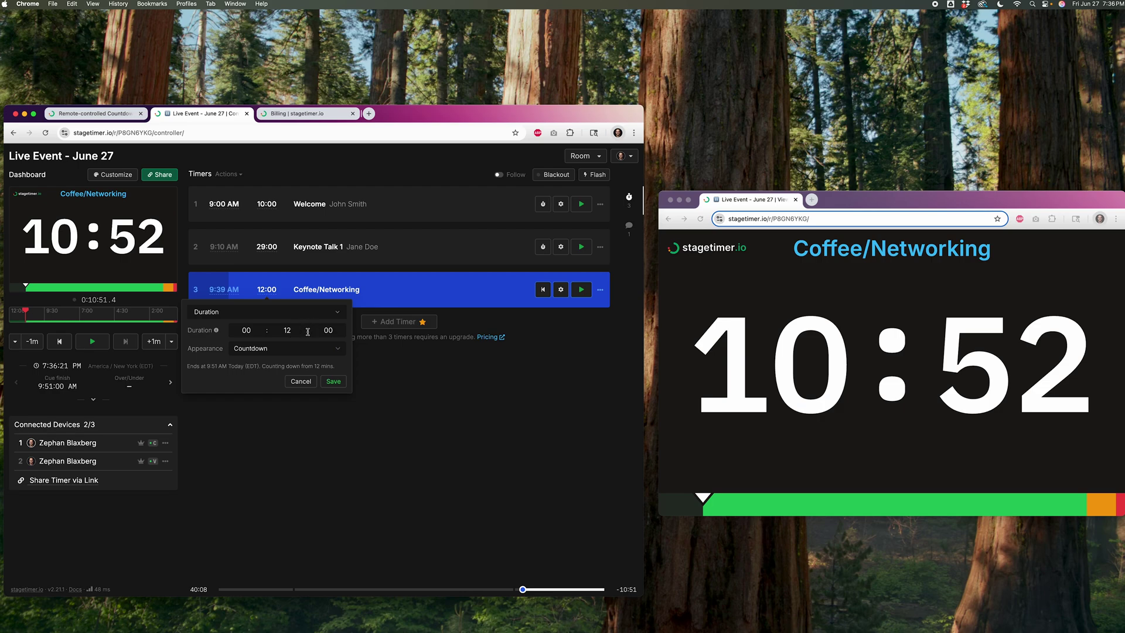
pyautogui.click(287, 330)
pyautogui.write('02')
pyautogui.click(332, 381)
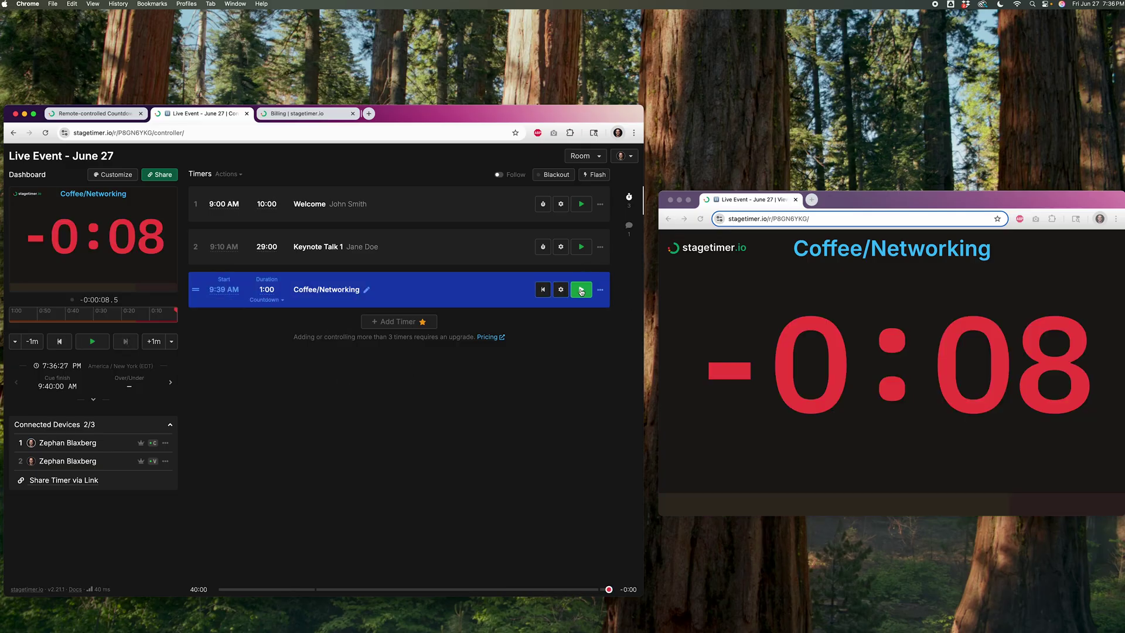
pyautogui.click(543, 289)
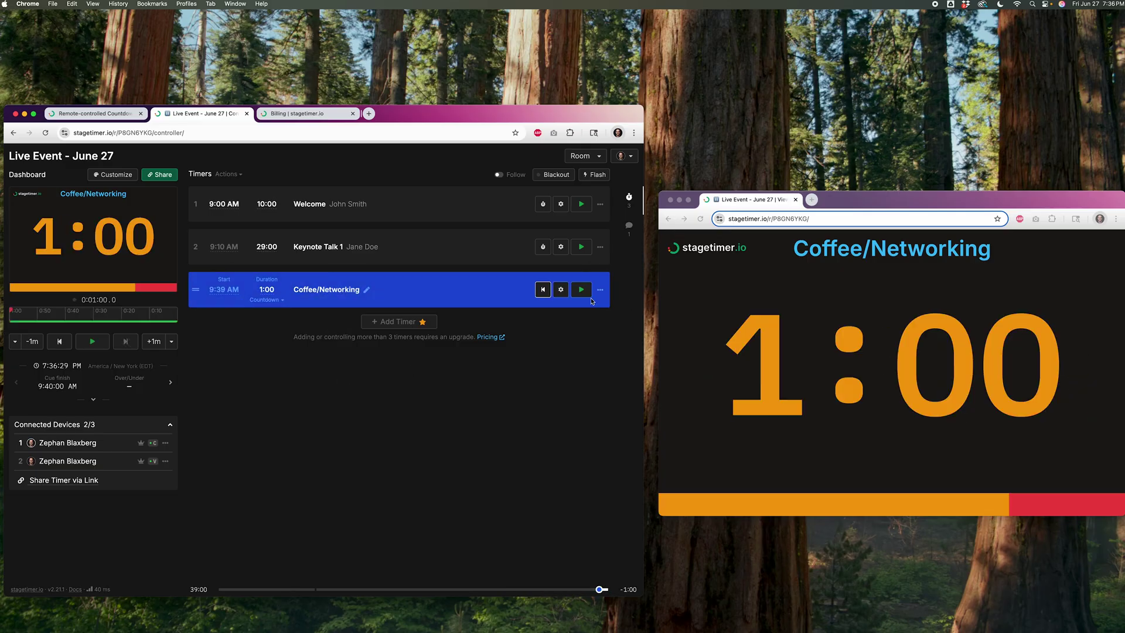
pyautogui.click(582, 290)
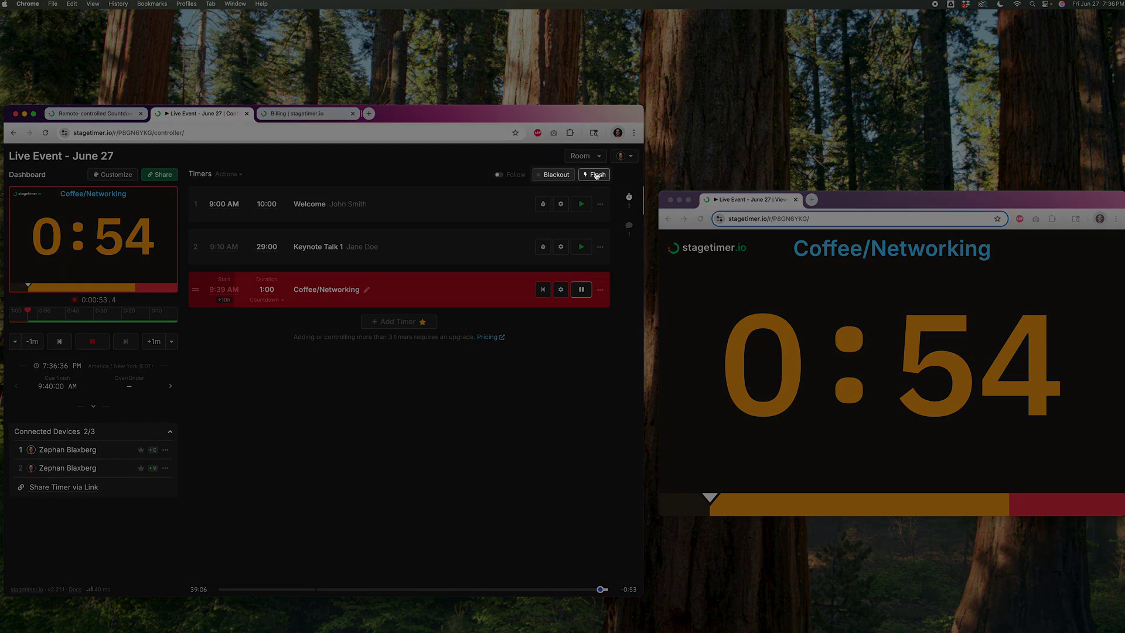
# - Flash the Coffee/Networking countdown on the viewer to alert the presenter
pyautogui.click(595, 174)
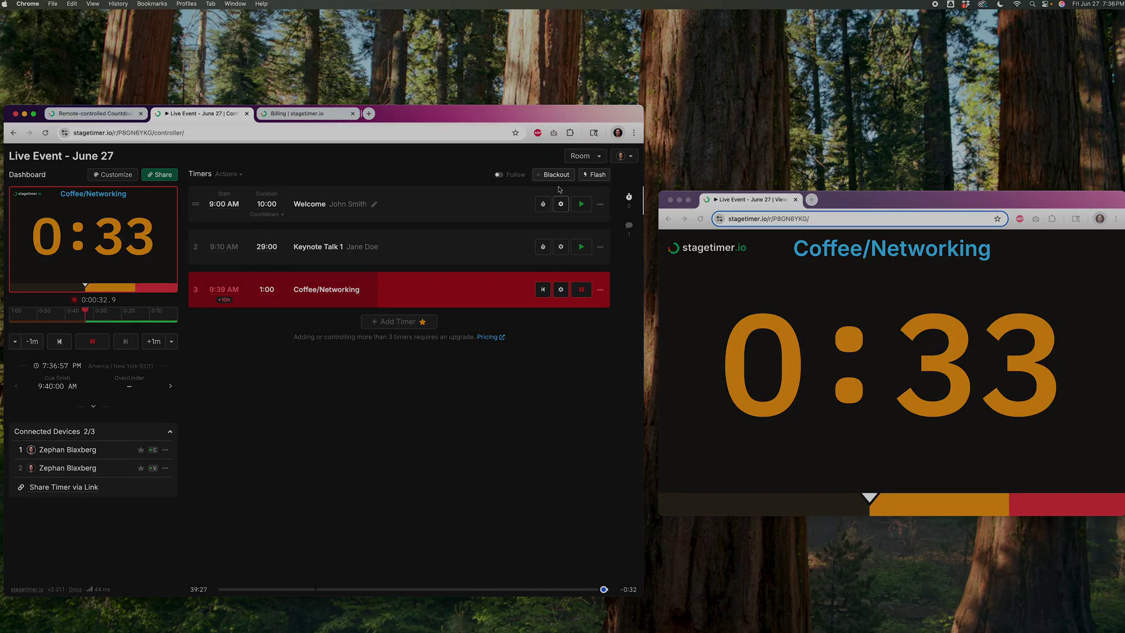
# - While the viewer is blacked out, set Coffee/Networking to 5:00, restart it, then lift the blackout
pyautogui.click(556, 176)
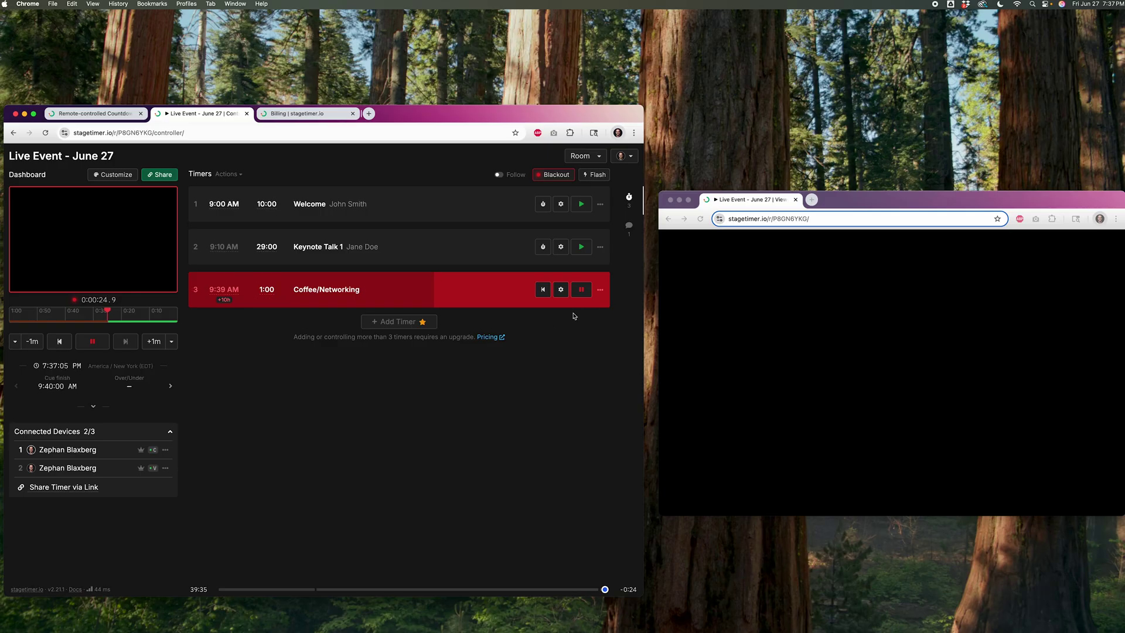
pyautogui.click(581, 289)
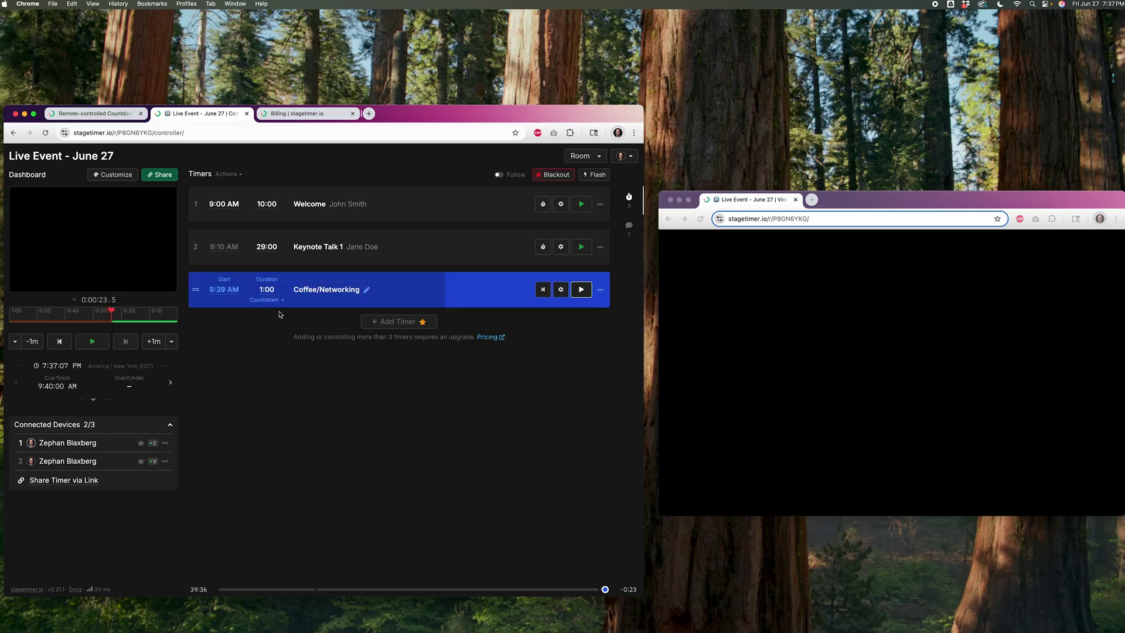
pyautogui.click(267, 290)
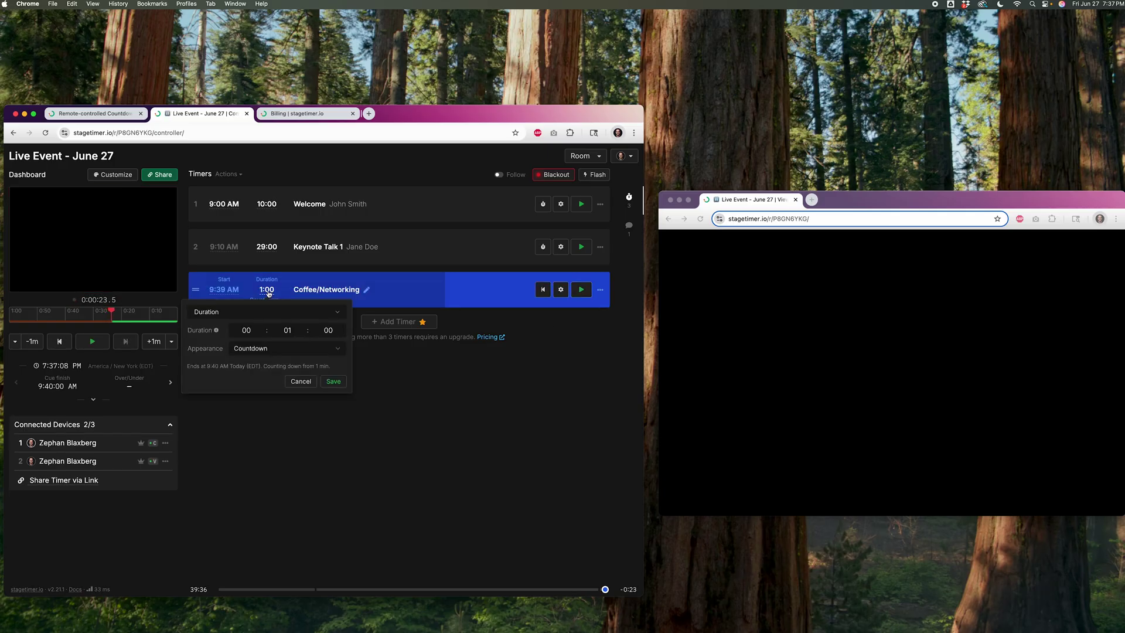
pyautogui.click(291, 331)
pyautogui.click(332, 381)
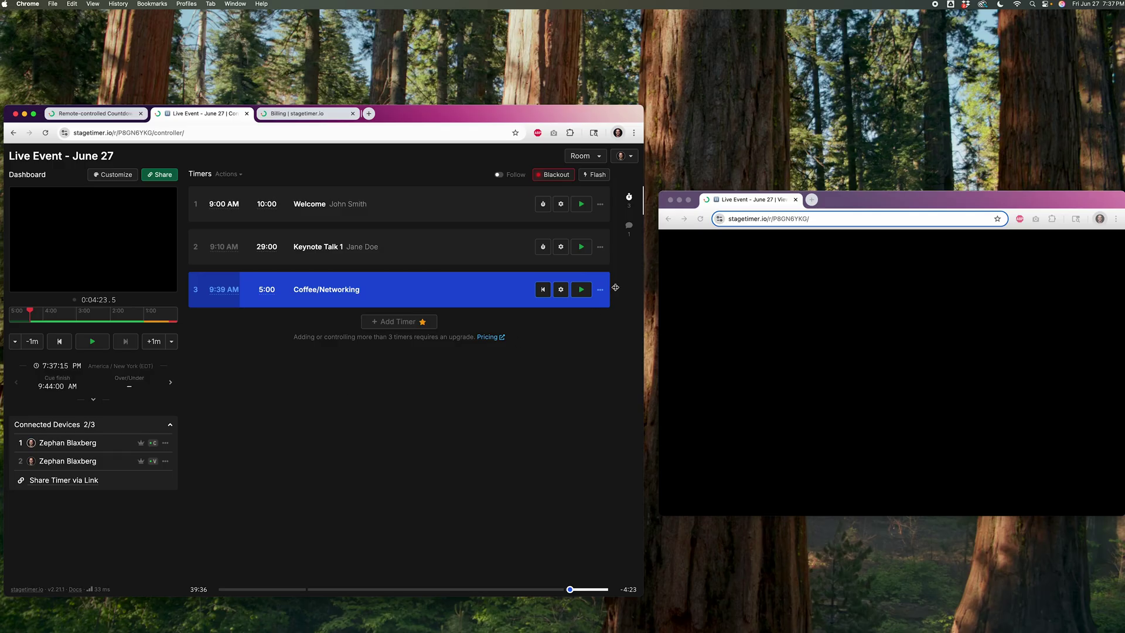
pyautogui.click(582, 290)
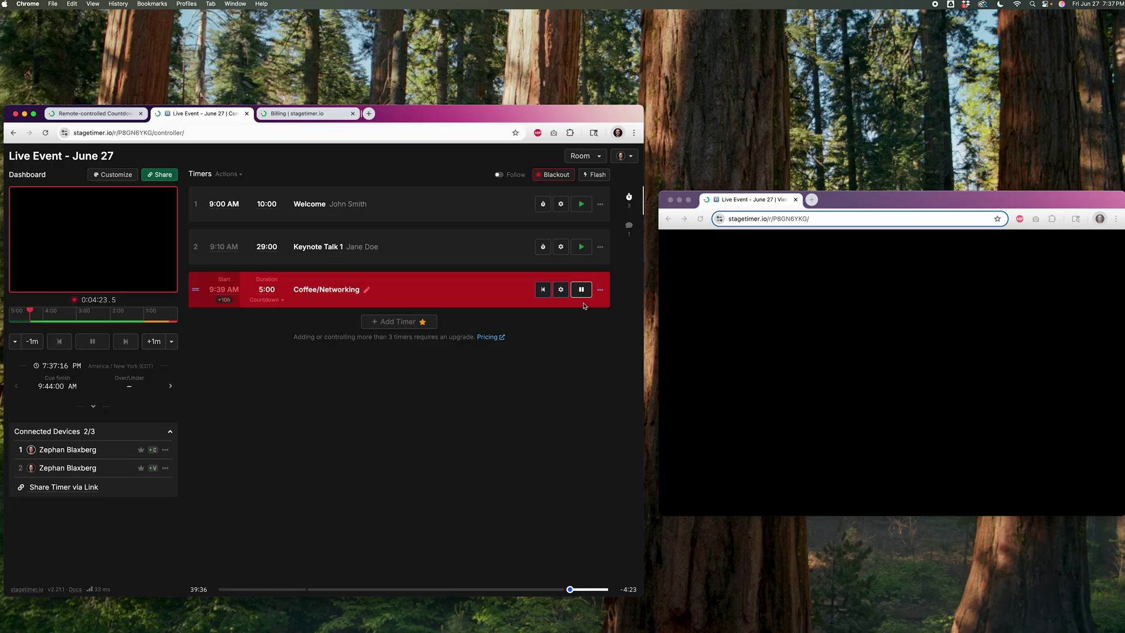
pyautogui.click(545, 175)
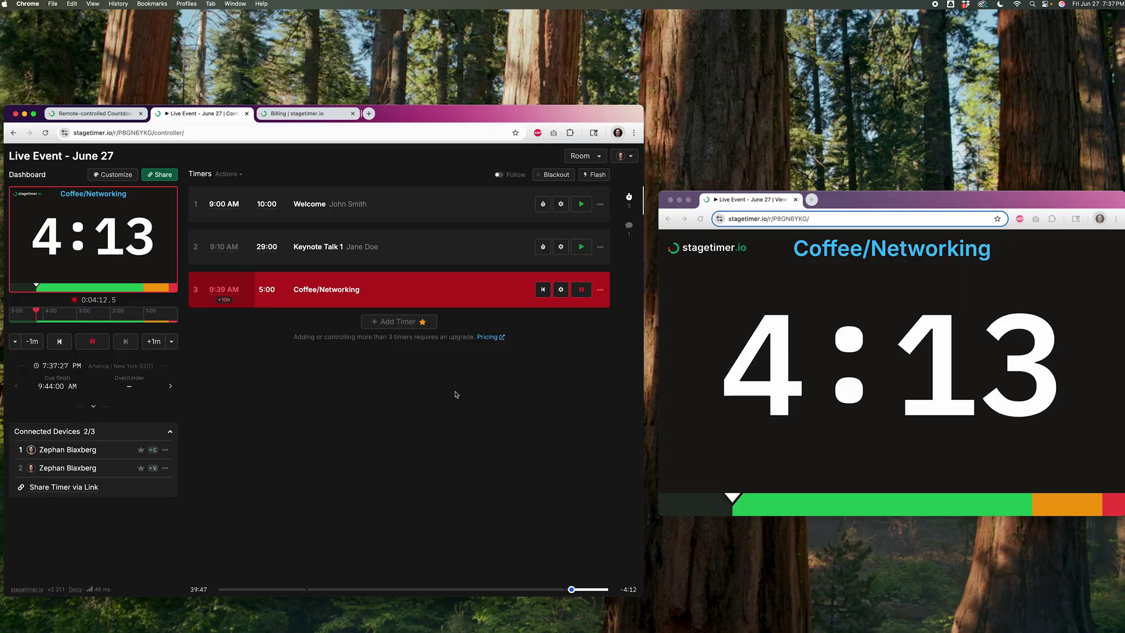
# - Reset Coffee/Networking to 5:00 and play it, then toggle Blackout on and back off
pyautogui.click(540, 290)
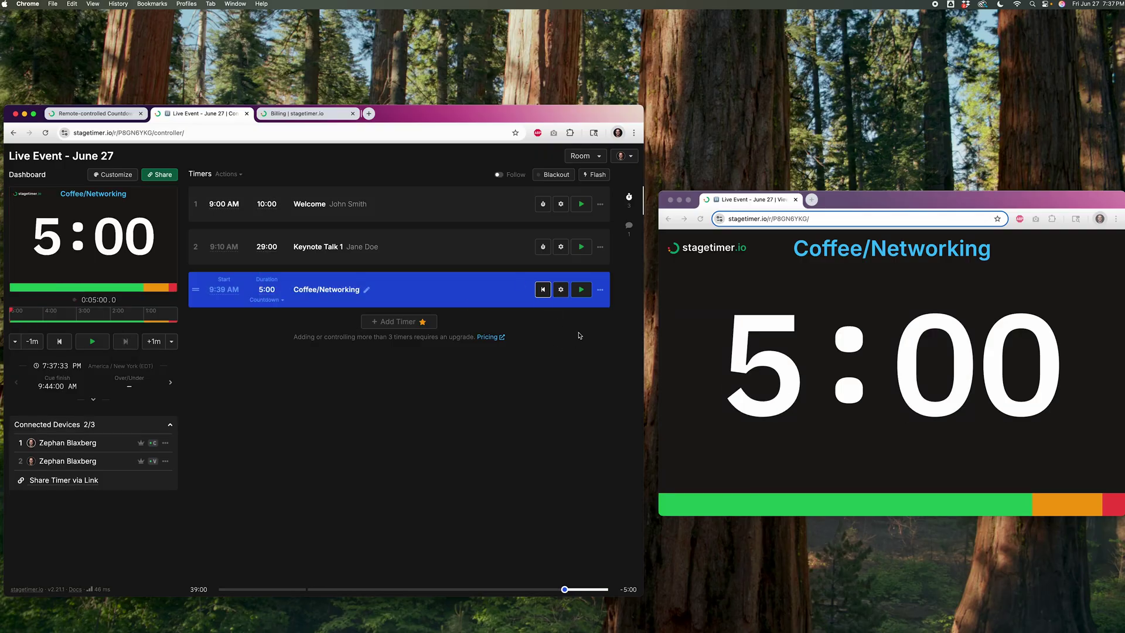
pyautogui.click(582, 290)
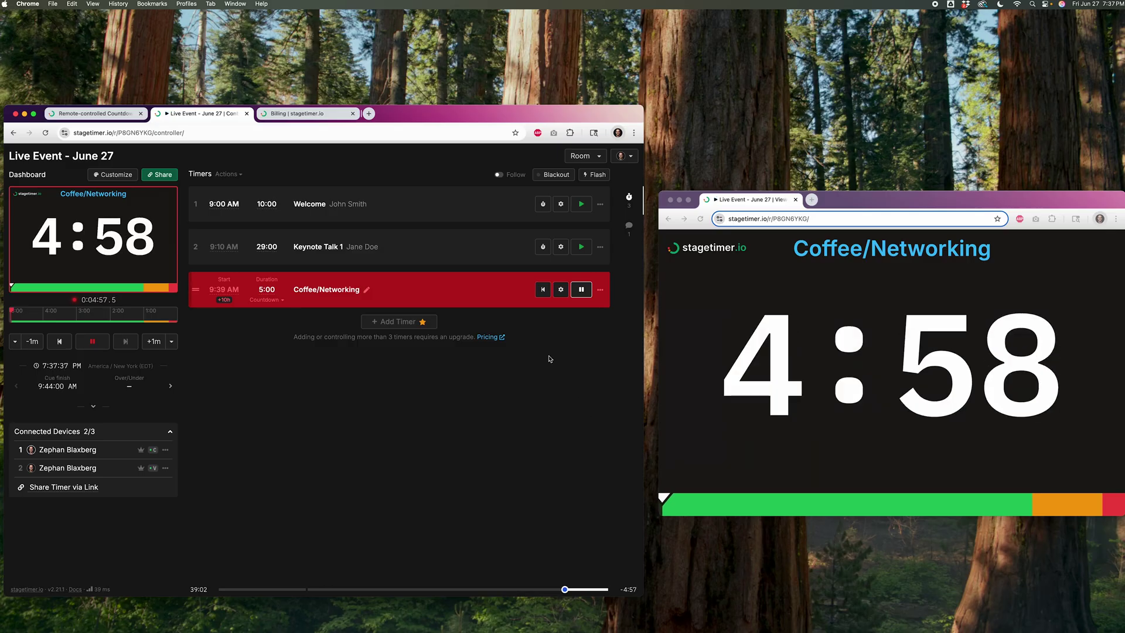
pyautogui.click(556, 175)
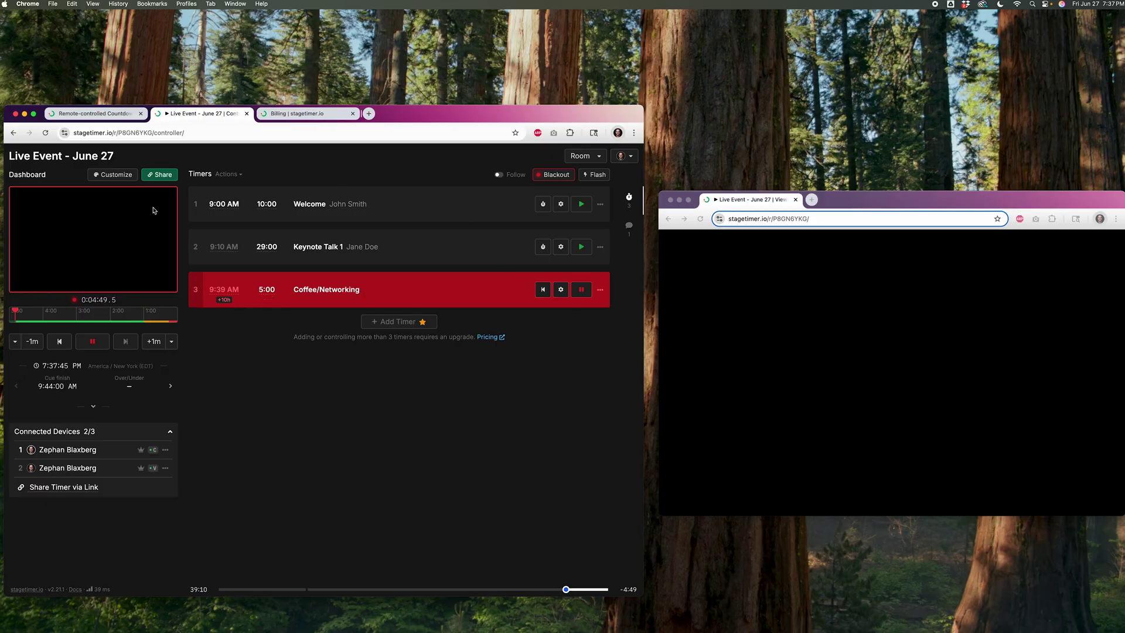
pyautogui.click(547, 177)
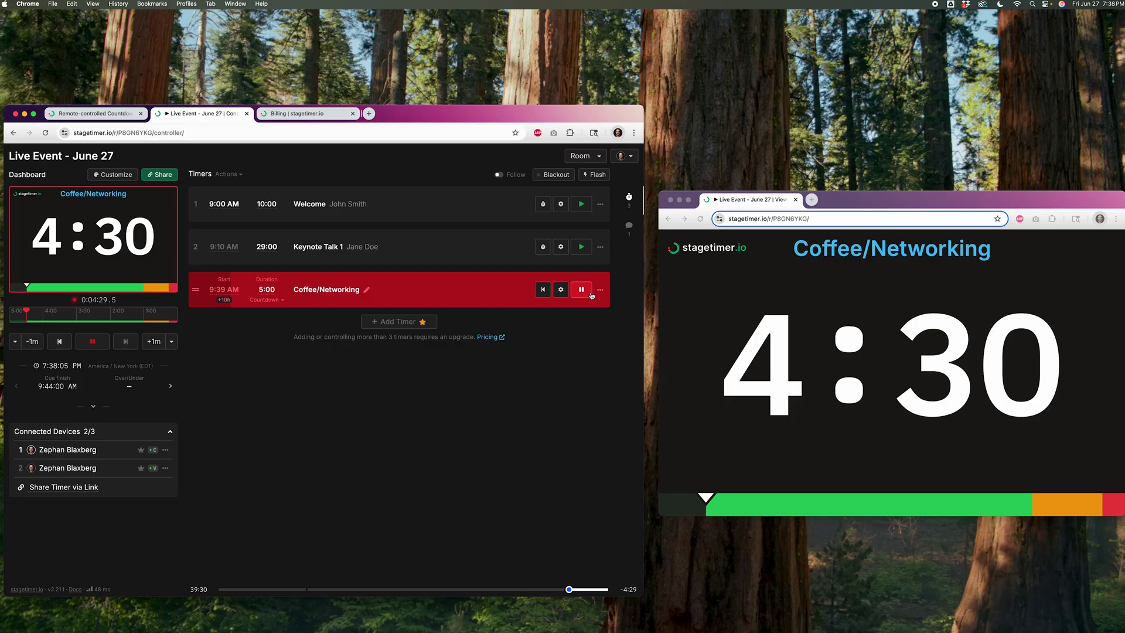
# - Move Keynote Talk 1 below Coffee/Networking, so Coffee runs at 9:10 AM and Keynote at 9:15 AM
pyautogui.moveTo(196, 246); pyautogui.dragTo(195, 290)
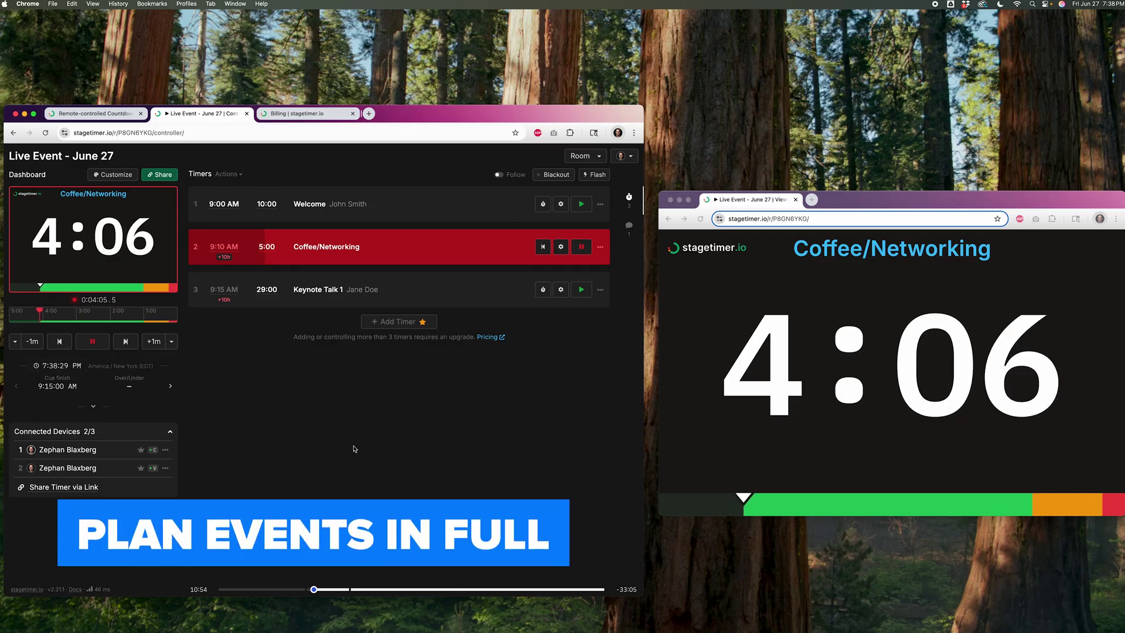
pyautogui.moveTo(143, 394)
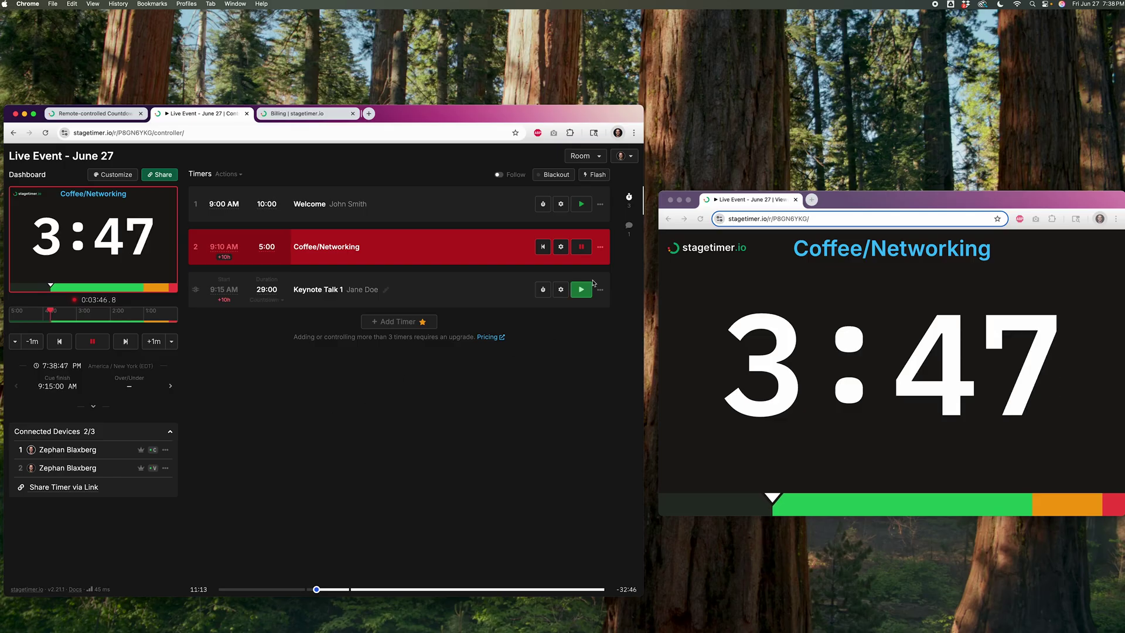
# - Pause Coffee/Networking and select the room's Viewer share link for copying
pyautogui.click(581, 247)
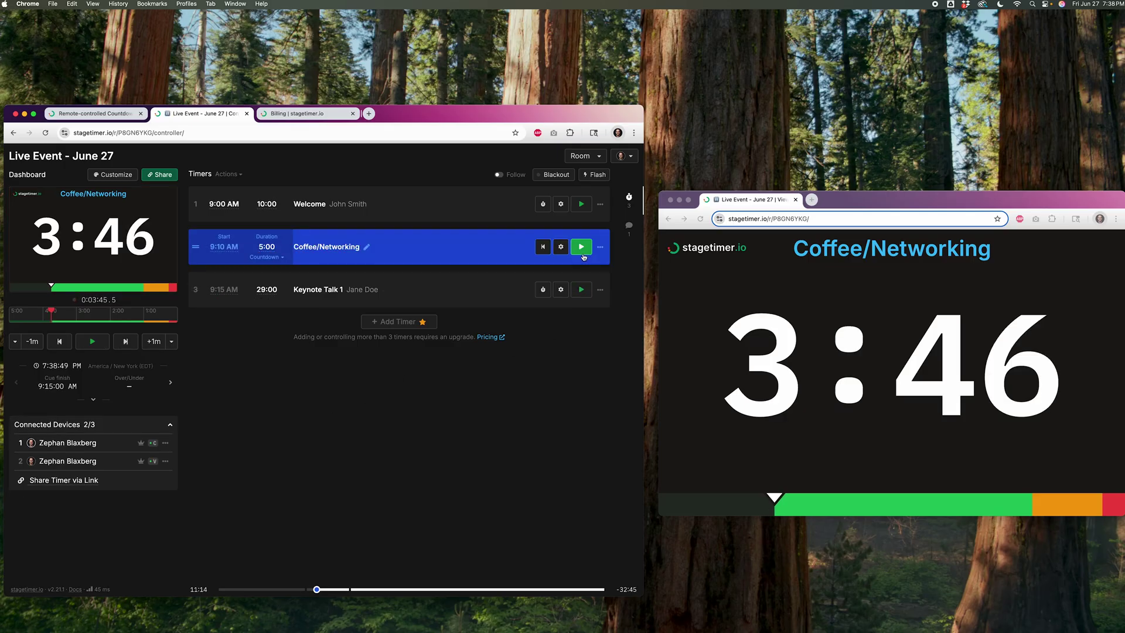
pyautogui.click(159, 175)
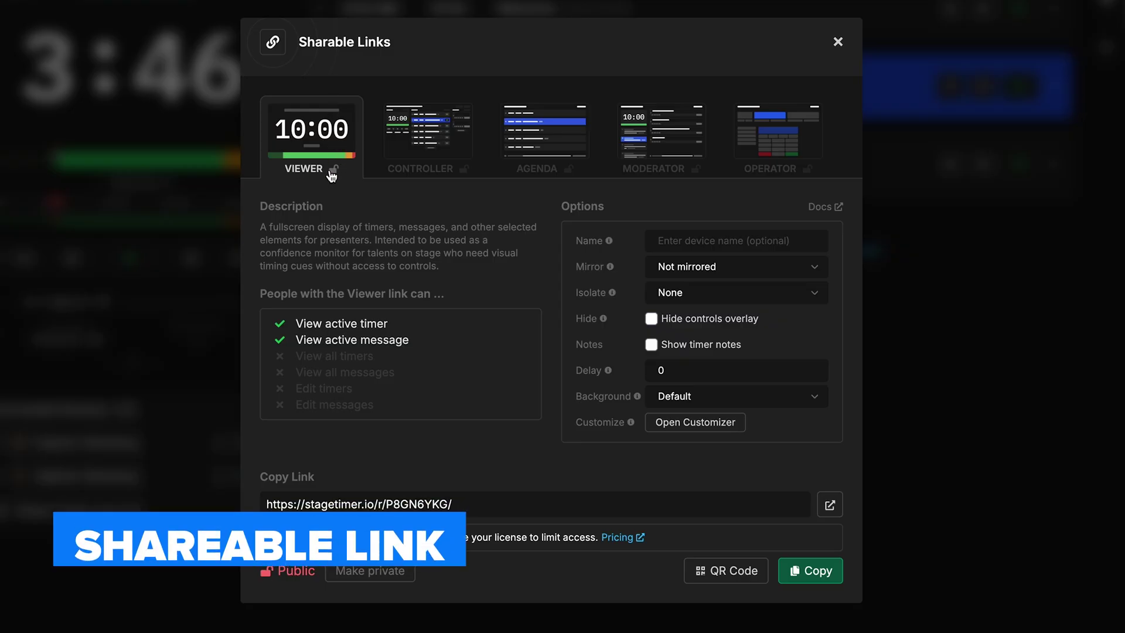
pyautogui.moveTo(477, 506); pyautogui.dragTo(250, 503)
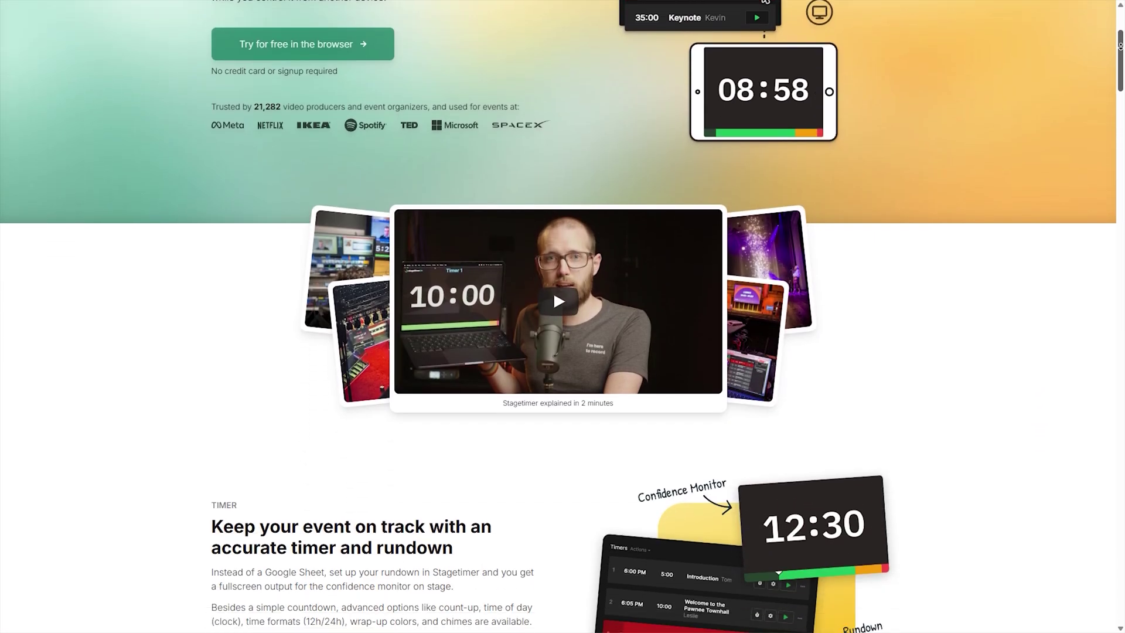
# - Scroll the homepage down to the Automation and Cloud + On-Premise sections
pyautogui.scroll(-4, 1121, 46)
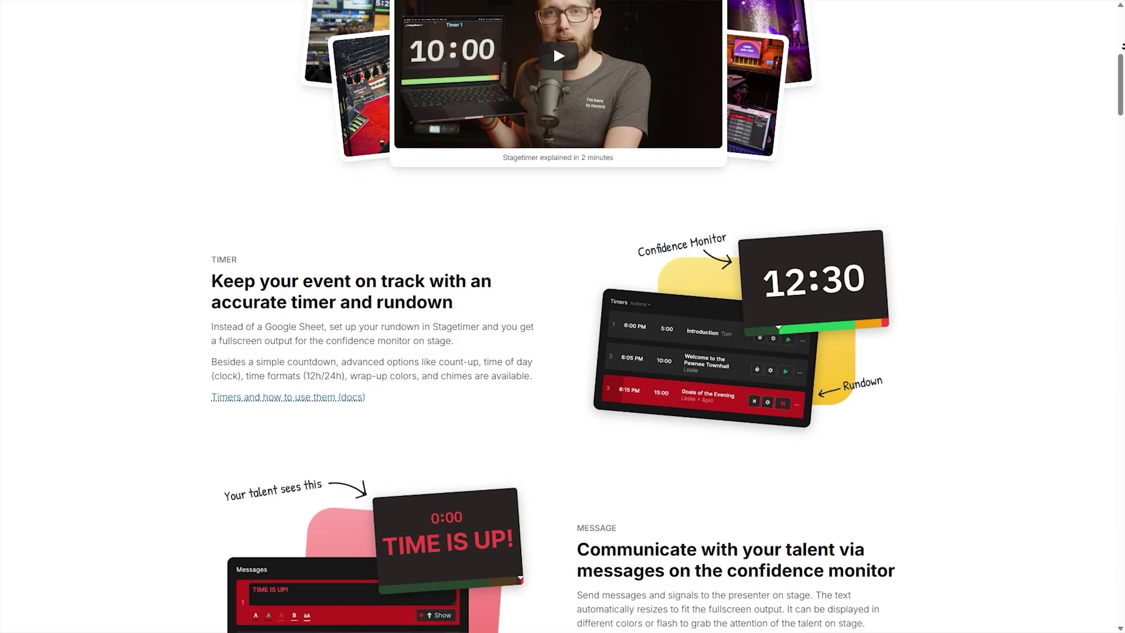
pyautogui.scroll(-4, 1122, 45)
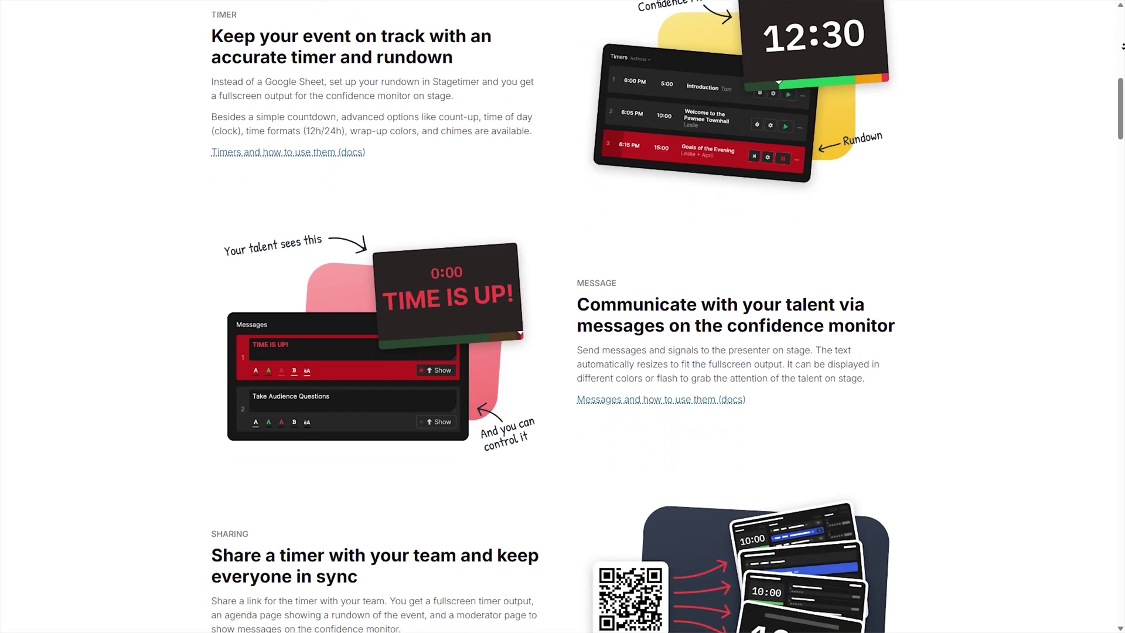
pyautogui.scroll(-4, 1121, 46)
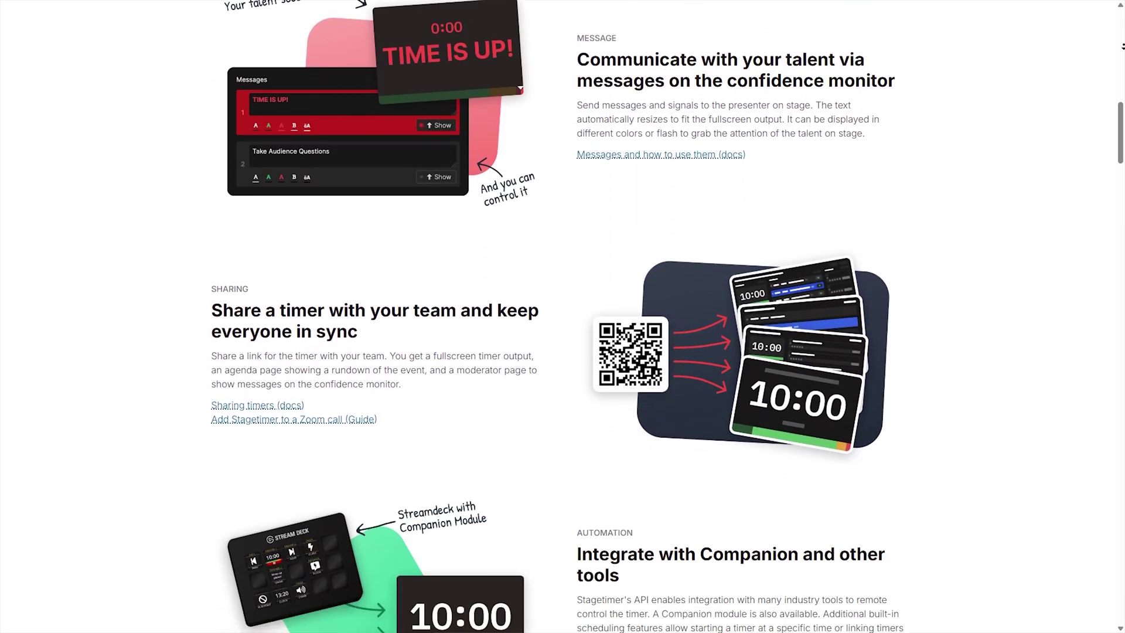
pyautogui.scroll(-4, 1121, 45)
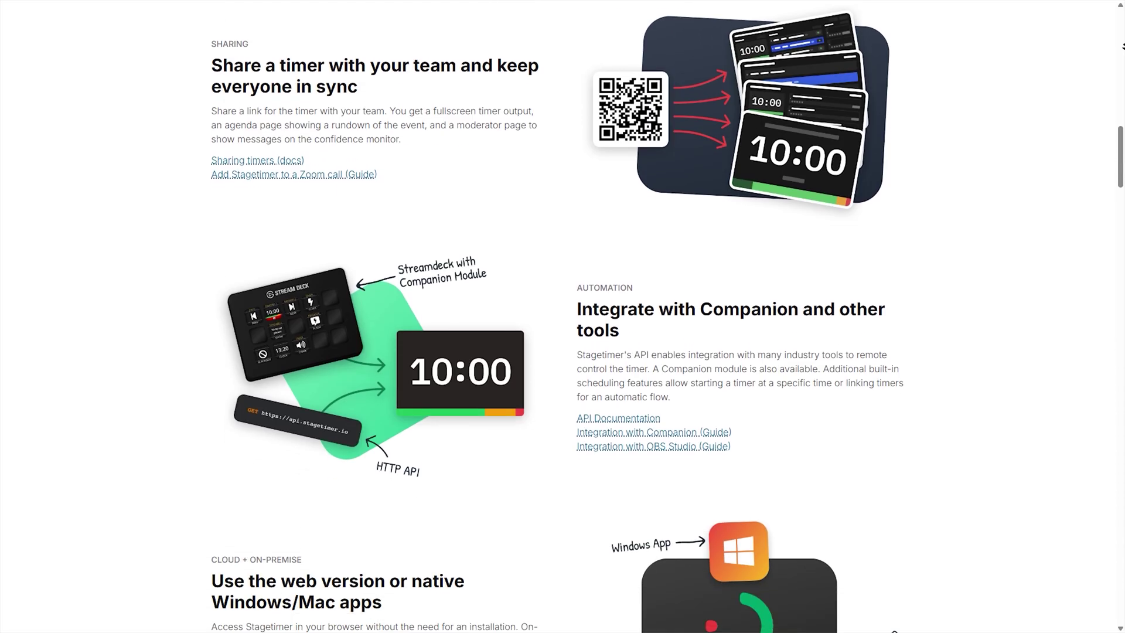
pyautogui.scroll(-4, 1123, 46)
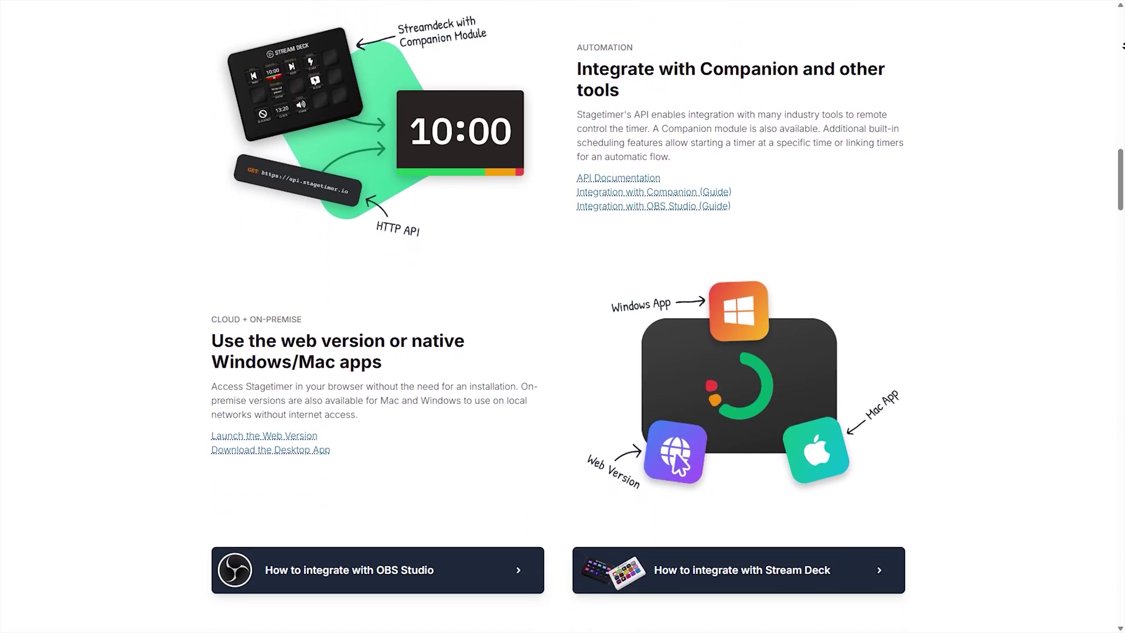